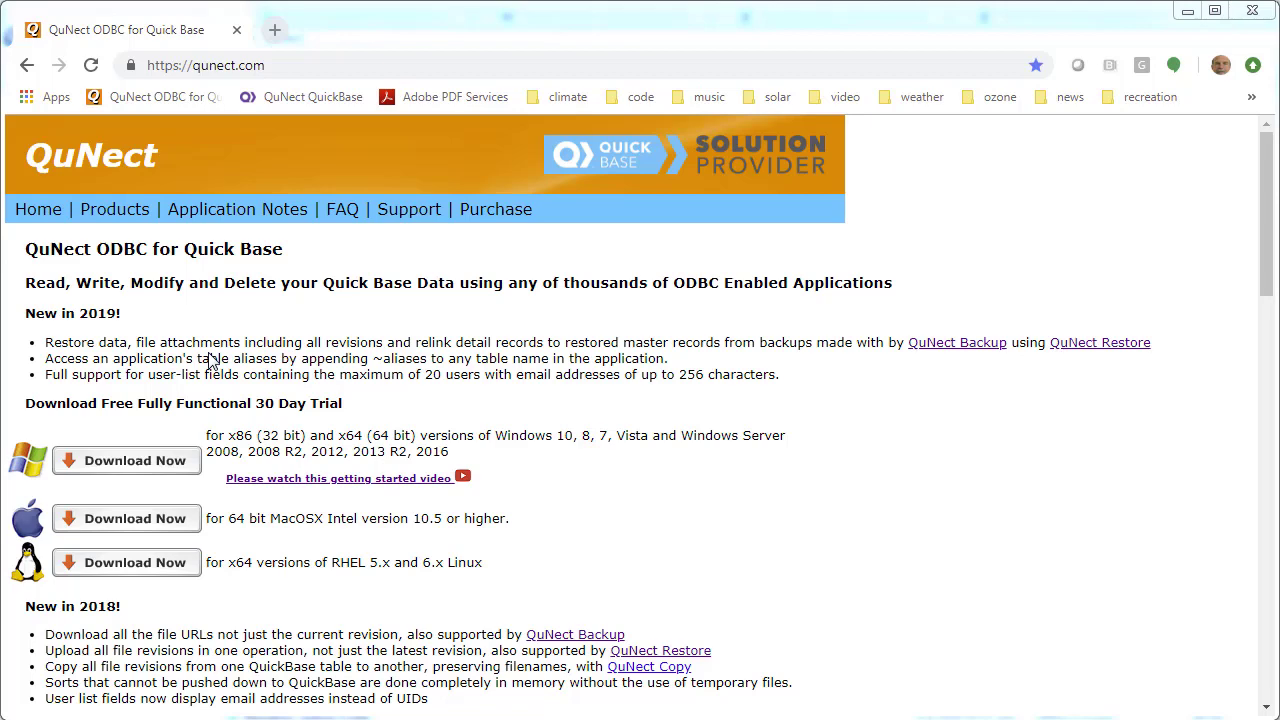
Go to the QuNect products page and scroll through the product list
click(110, 216)
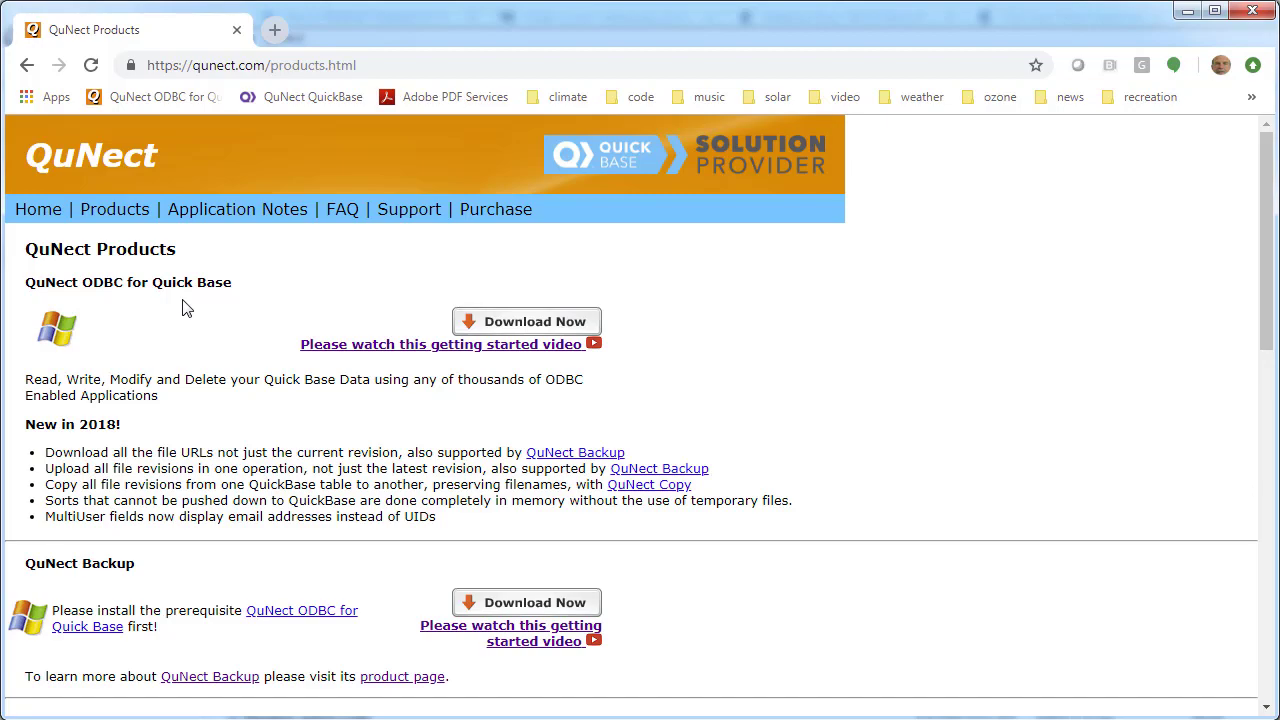
scroll(183, 306, down, 5)
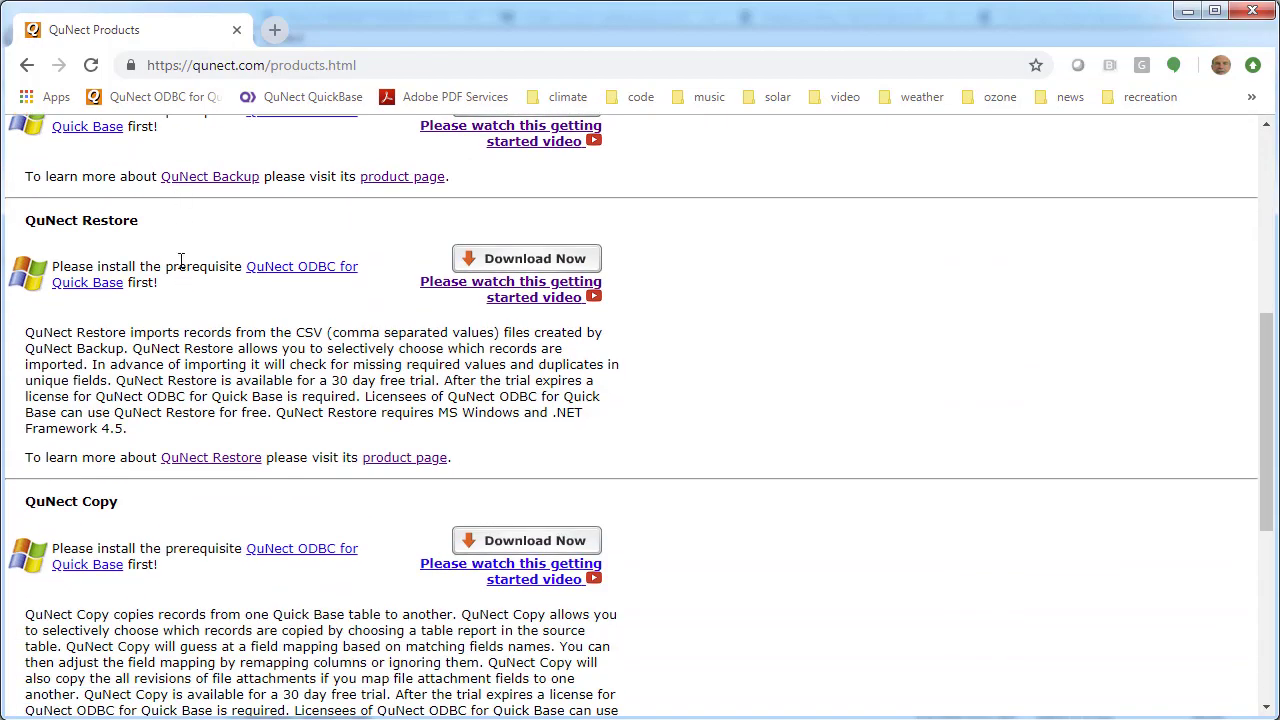
scroll(186, 486, down, 4)
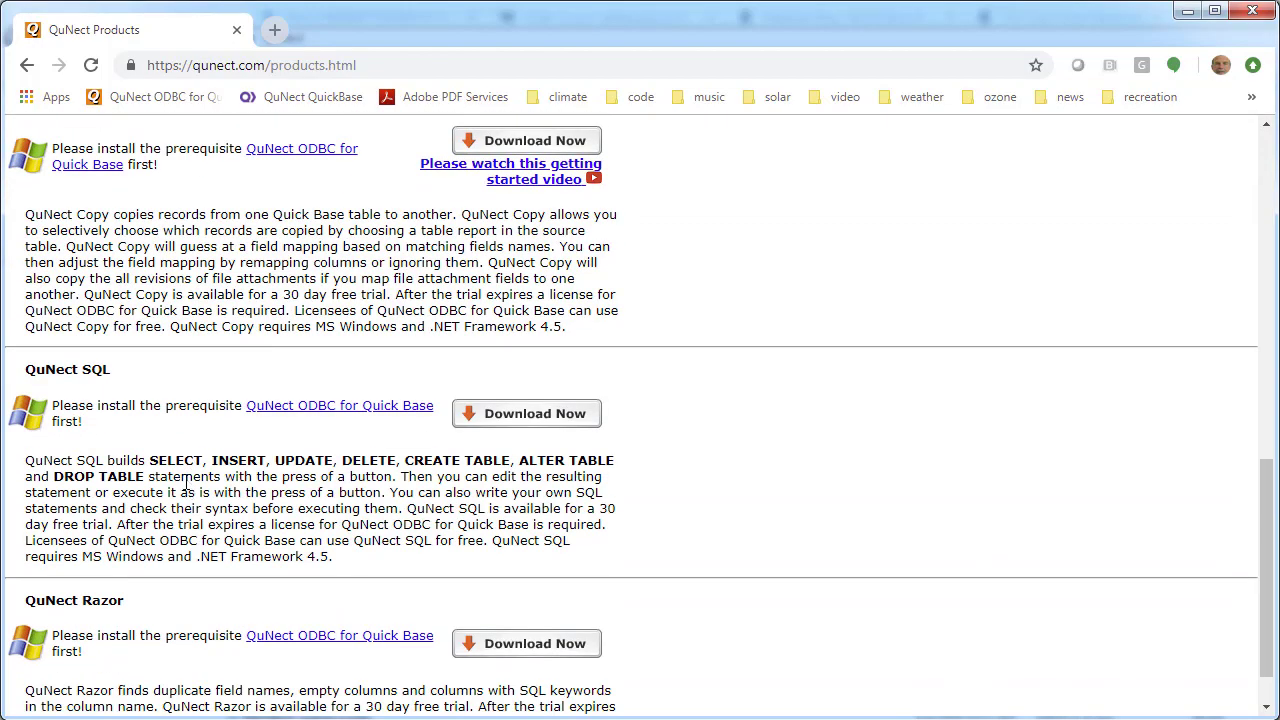
scroll(185, 484, down, 1)
scroll(185, 484, up, 7)
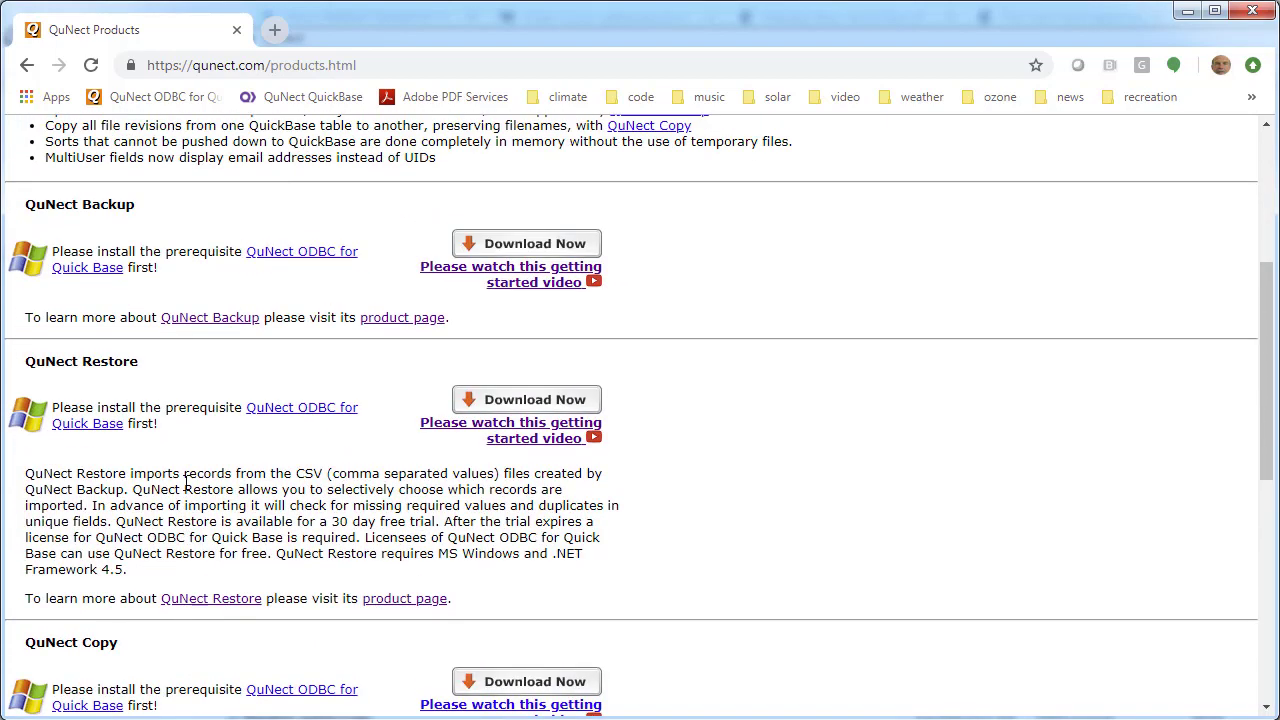
scroll(185, 484, up, 4)
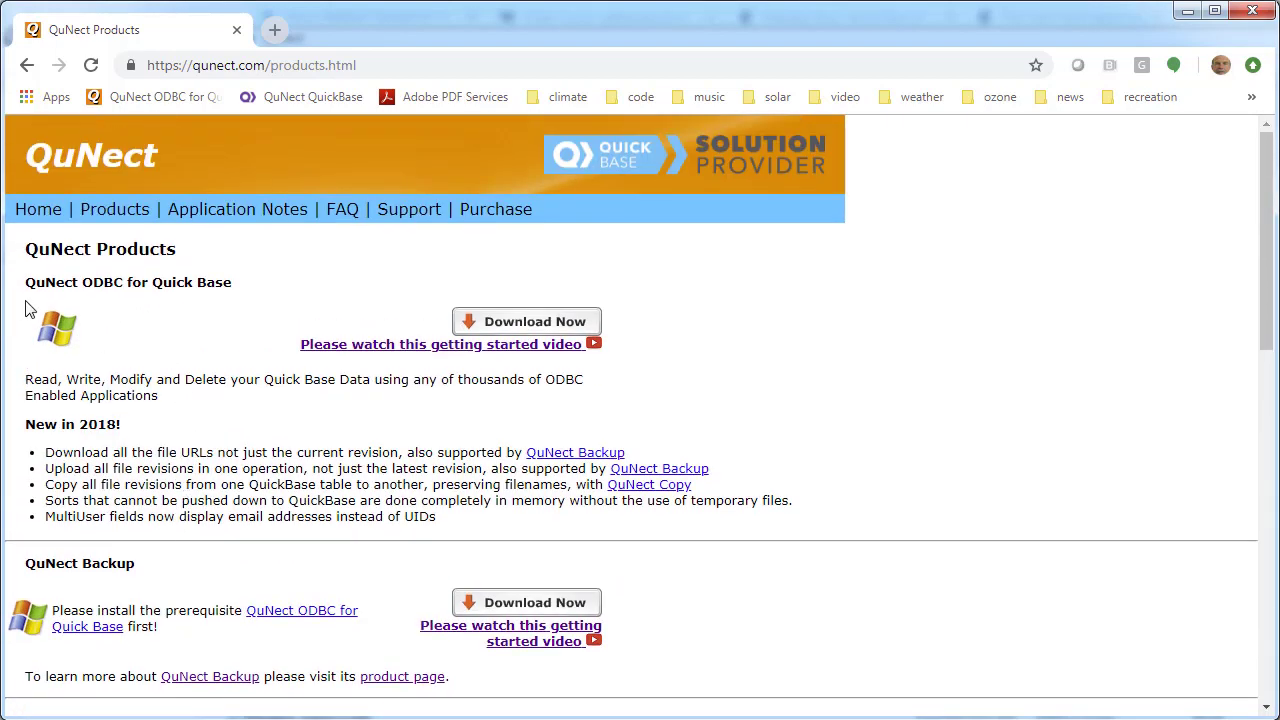
Select the QuNect ODBC for Quick Base heading, then scroll to the QuNect Restore section
drag(237, 286, 64, 296)
click(42, 290)
triple_click(42, 290)
scroll(243, 440, down, 4)
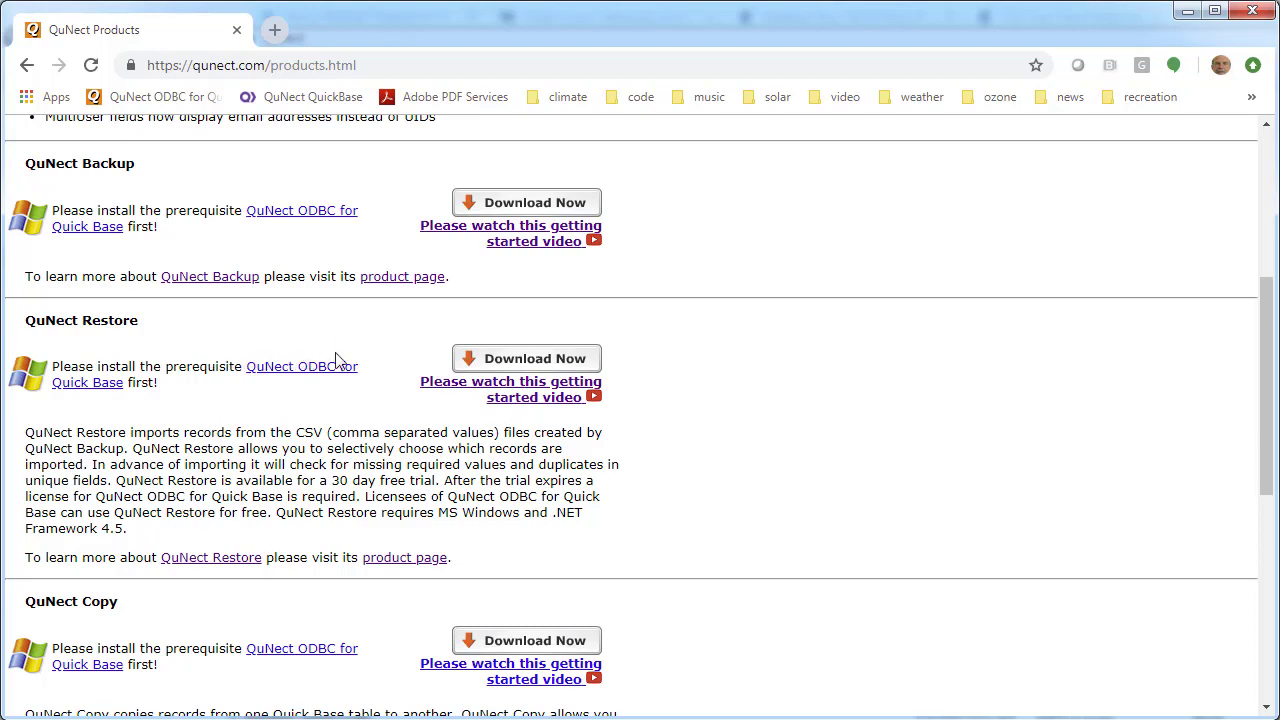
click(309, 370)
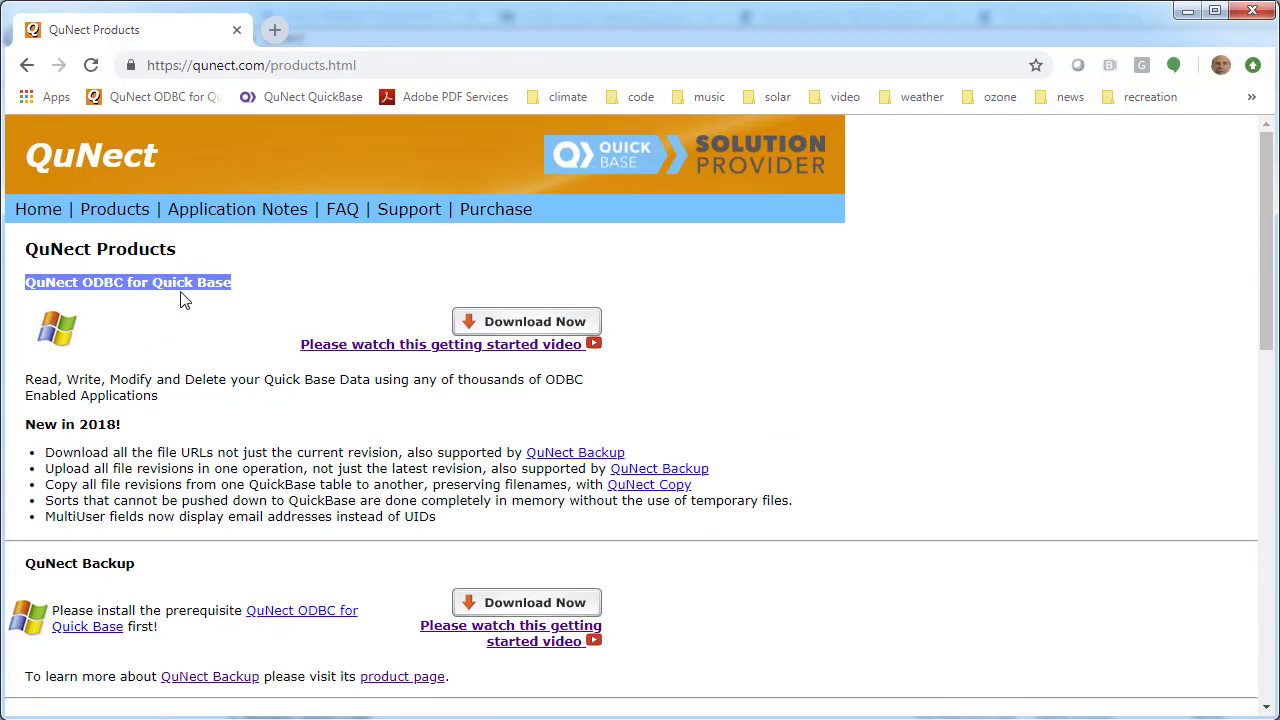
scroll(182, 300, down, 7)
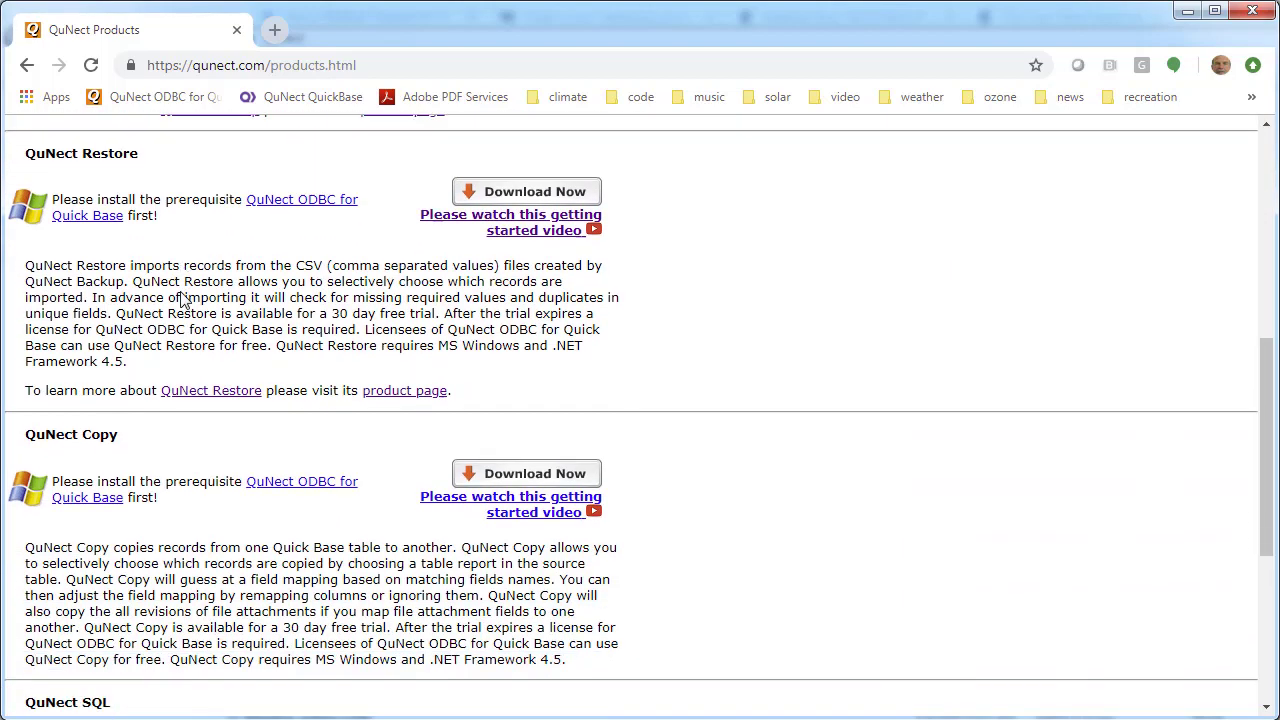
scroll(185, 285, up, 1)
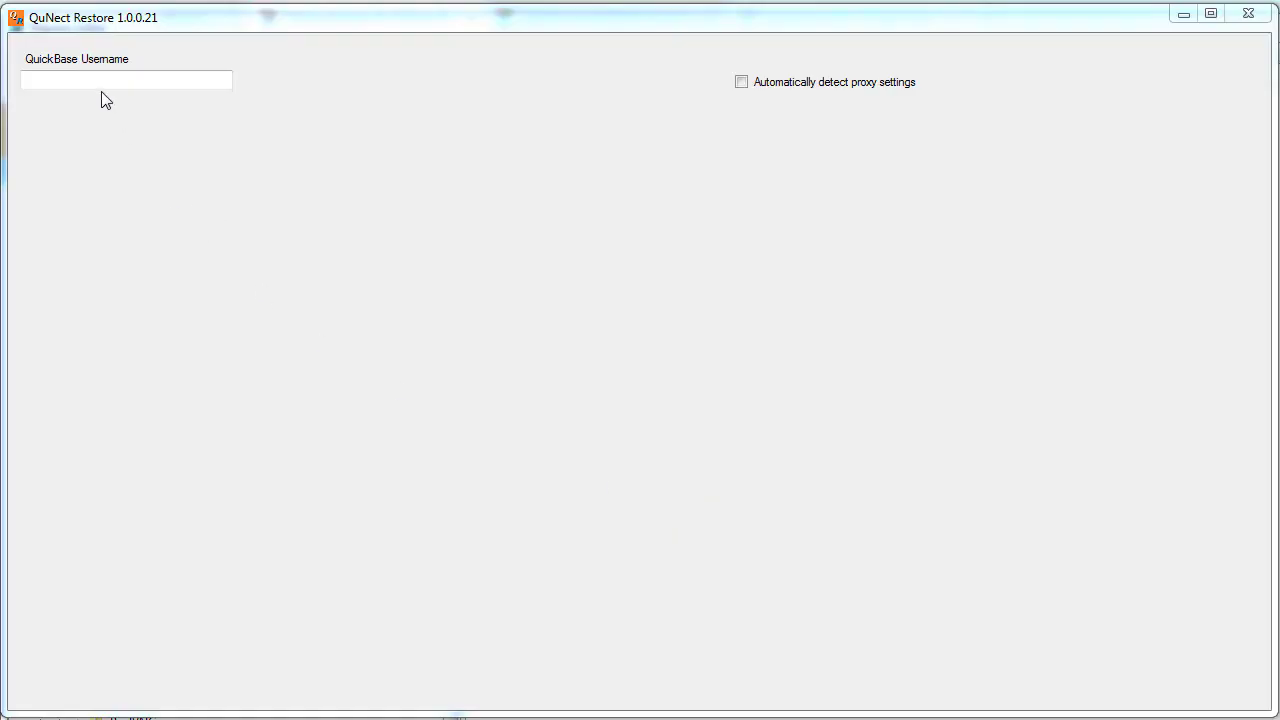
Enter the Quick Base username and choose QuickBase User Token as the sign-in method
click(91, 81)
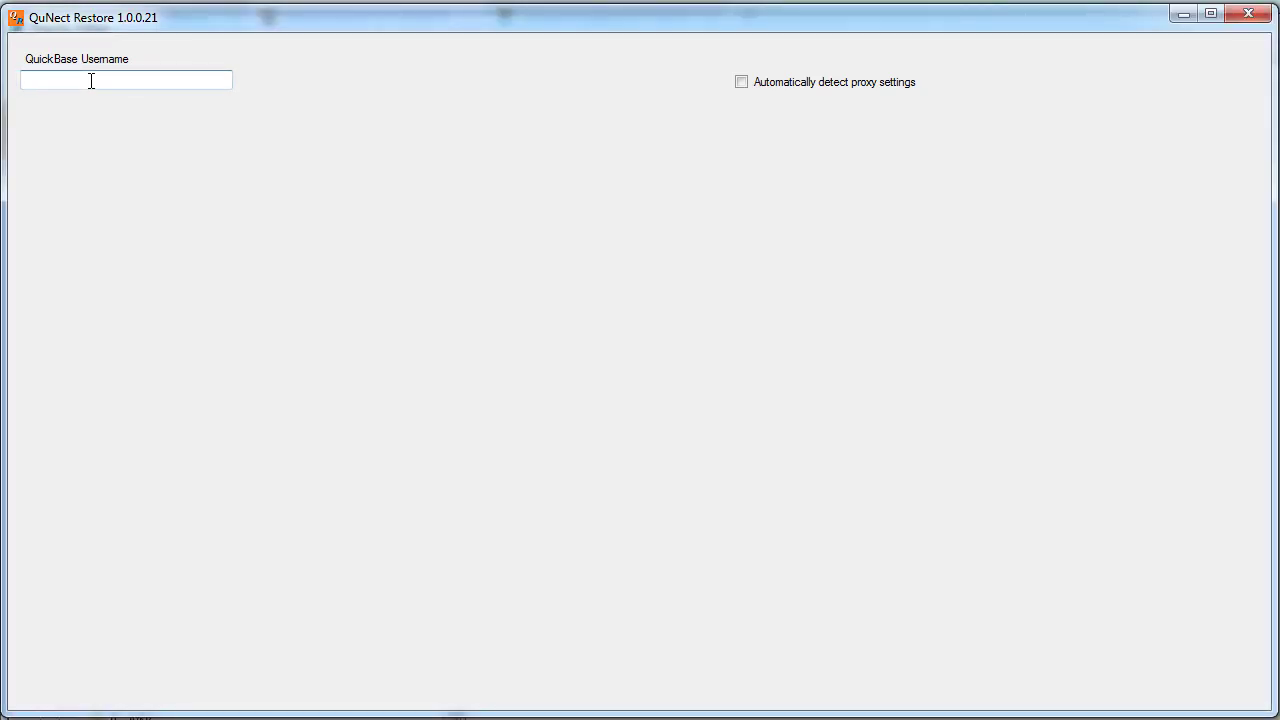
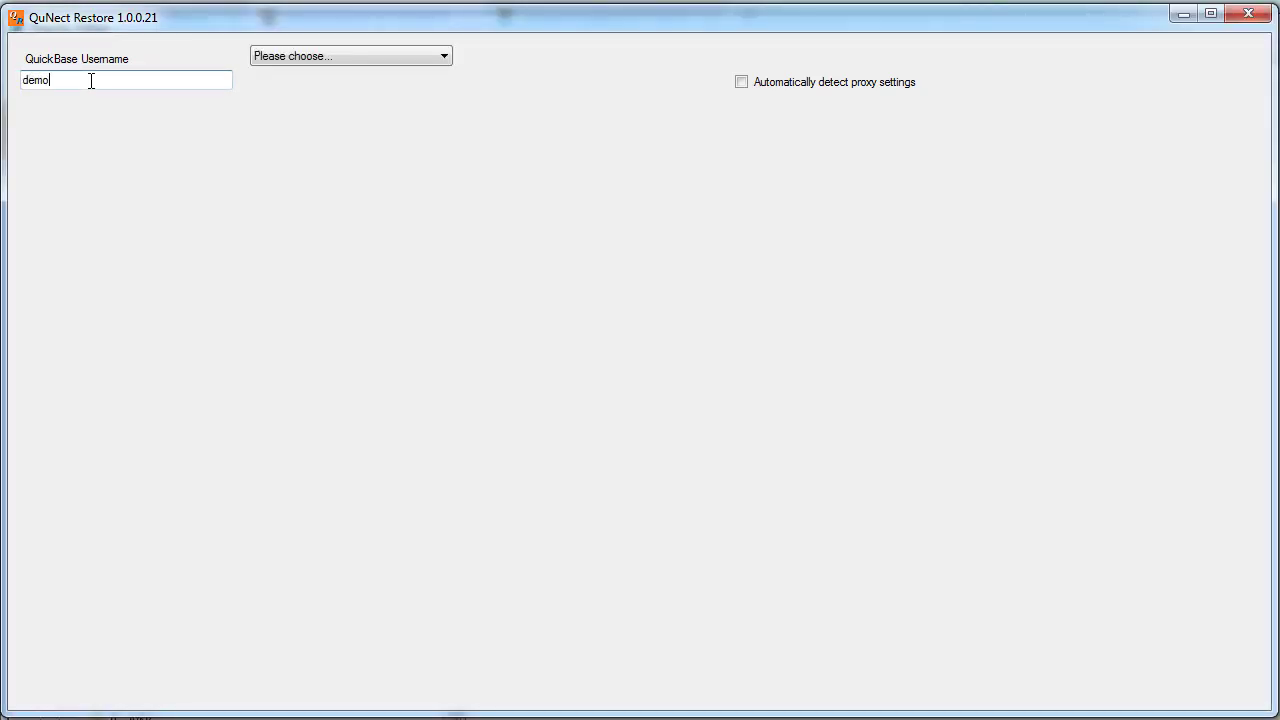
click(272, 57)
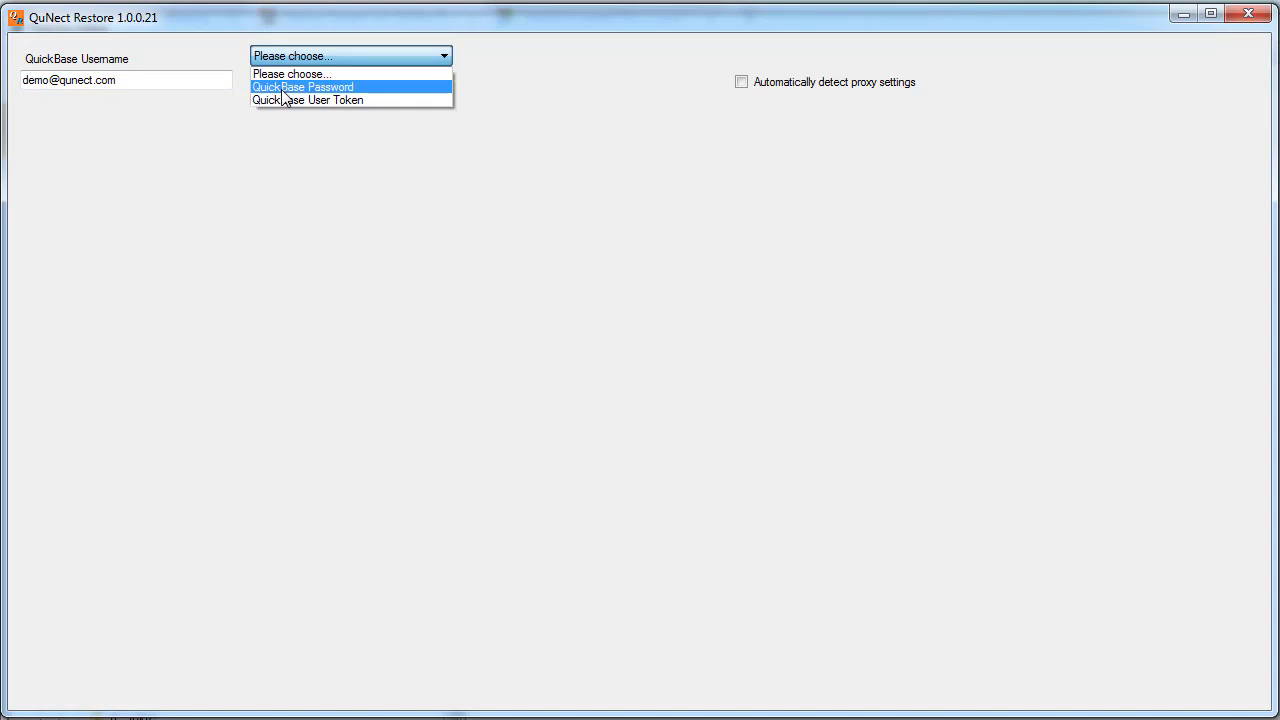
click(282, 90)
click(290, 60)
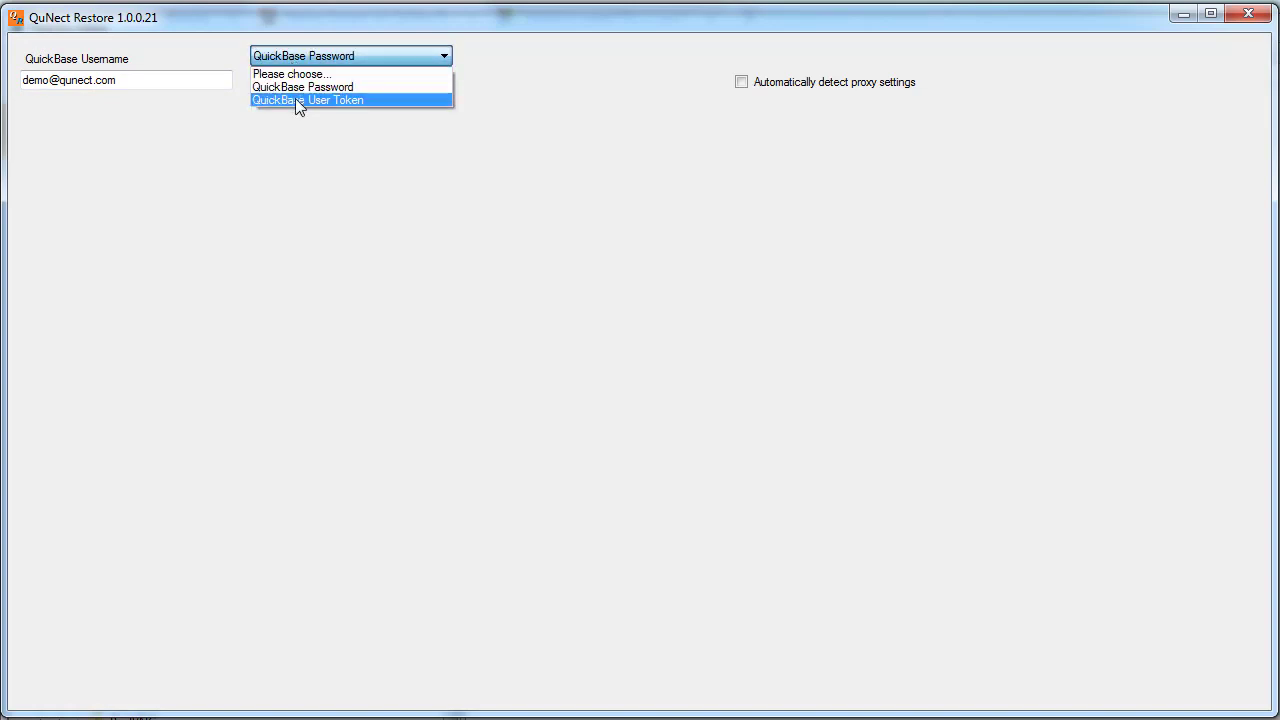
click(295, 100)
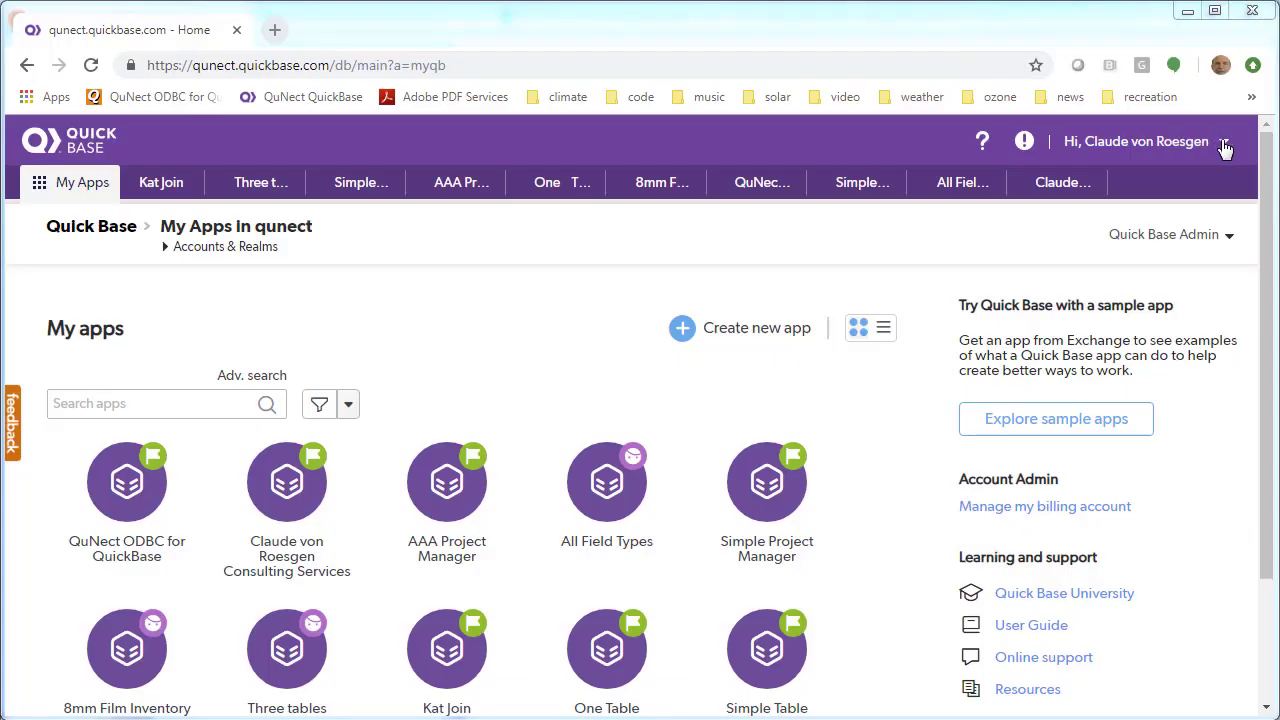
Go to My preferences in the account menu, then to Manage my user tokens
click(1225, 145)
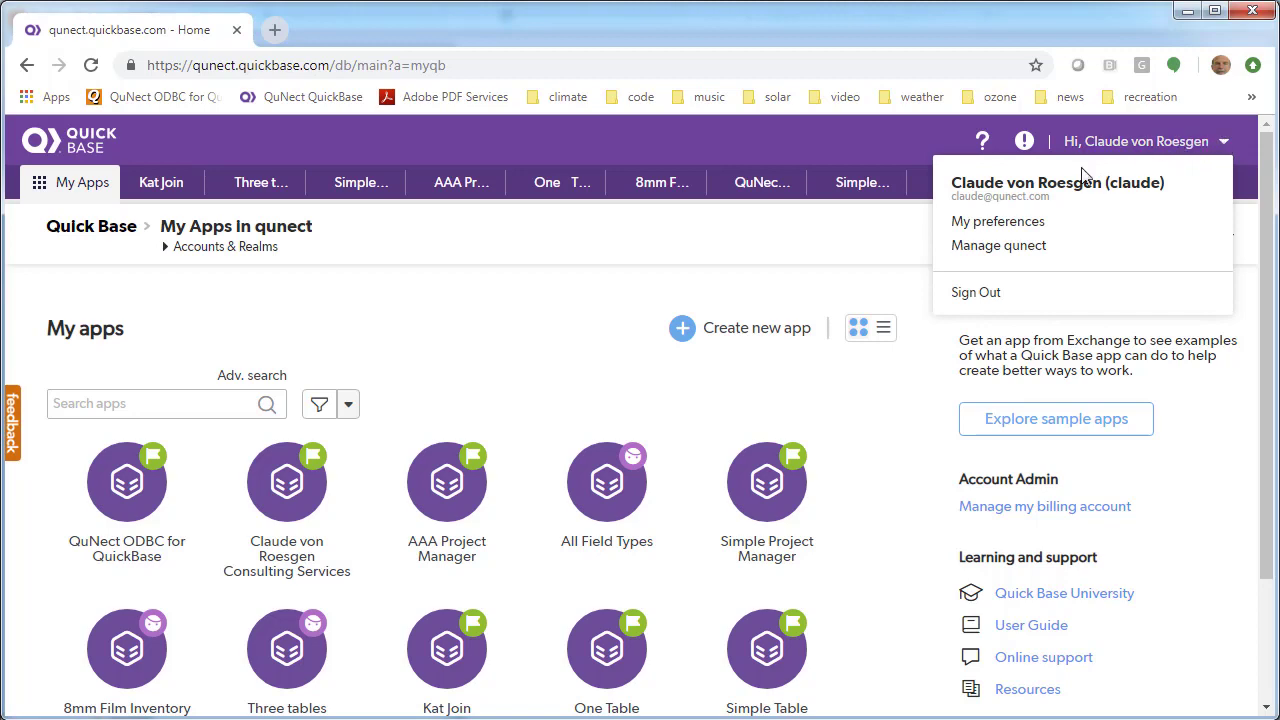
click(1028, 223)
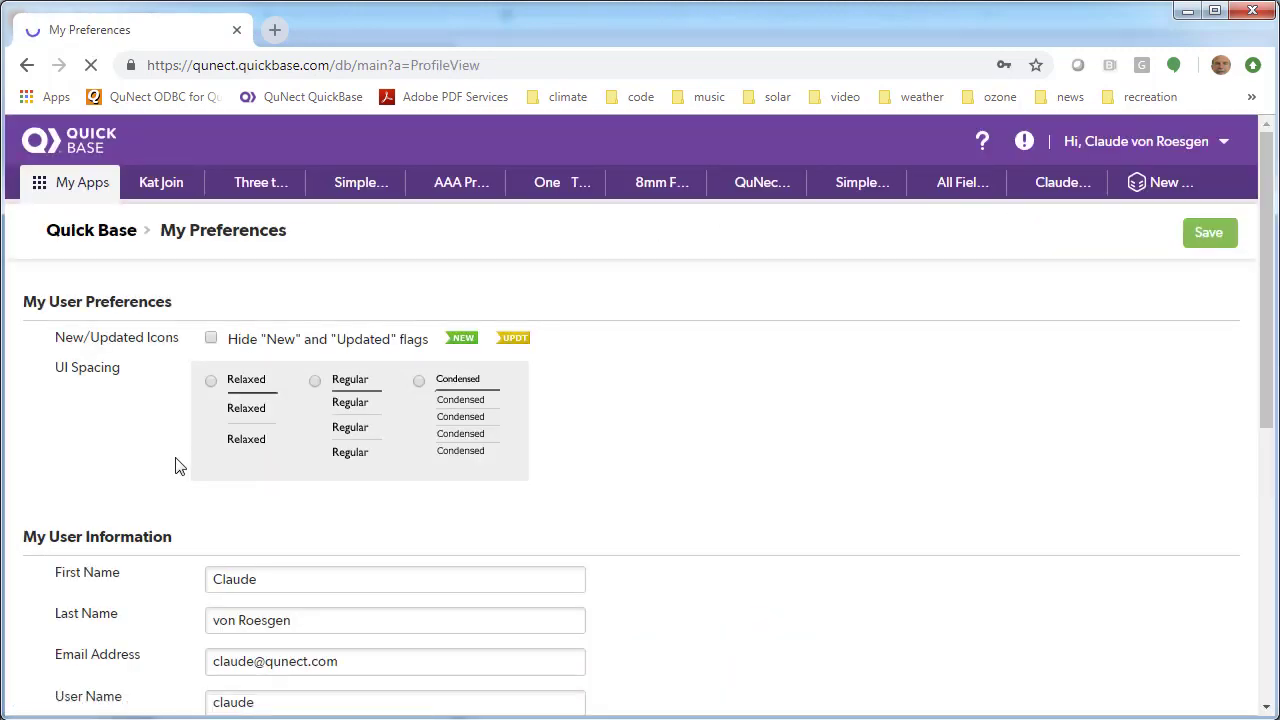
scroll(177, 463, down, 10)
scroll(350, 425, up, 2)
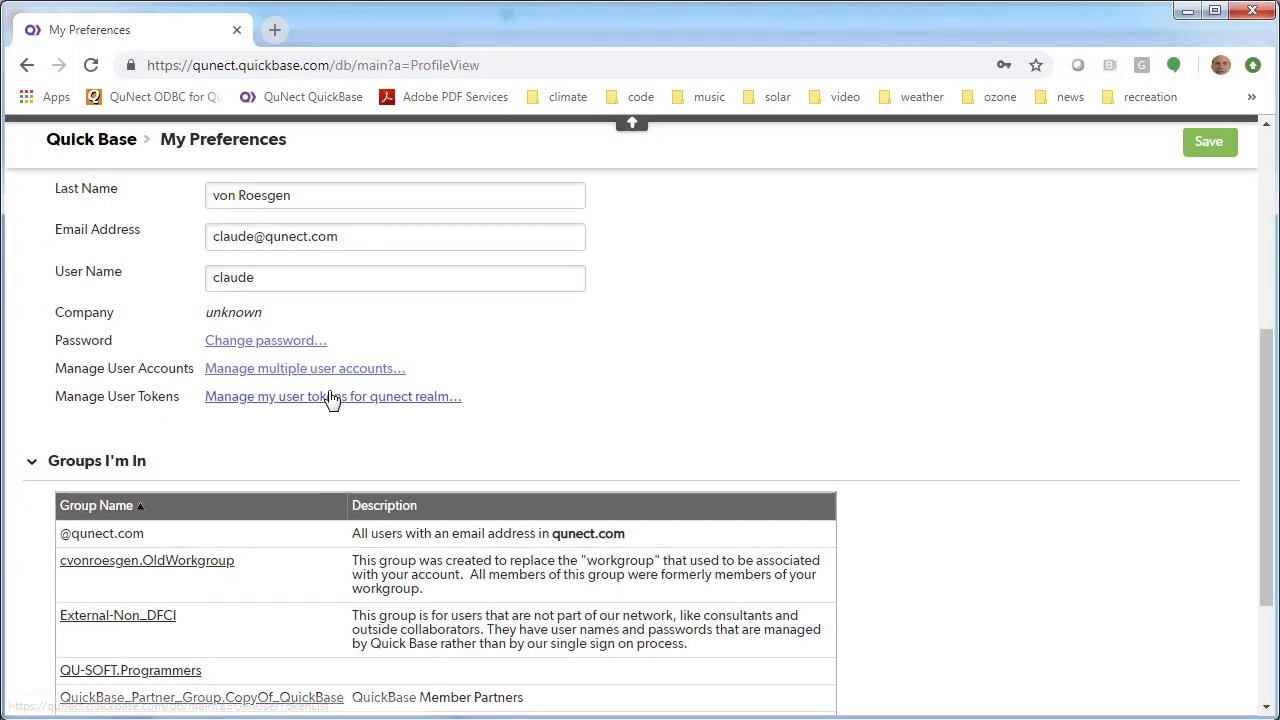
click(328, 404)
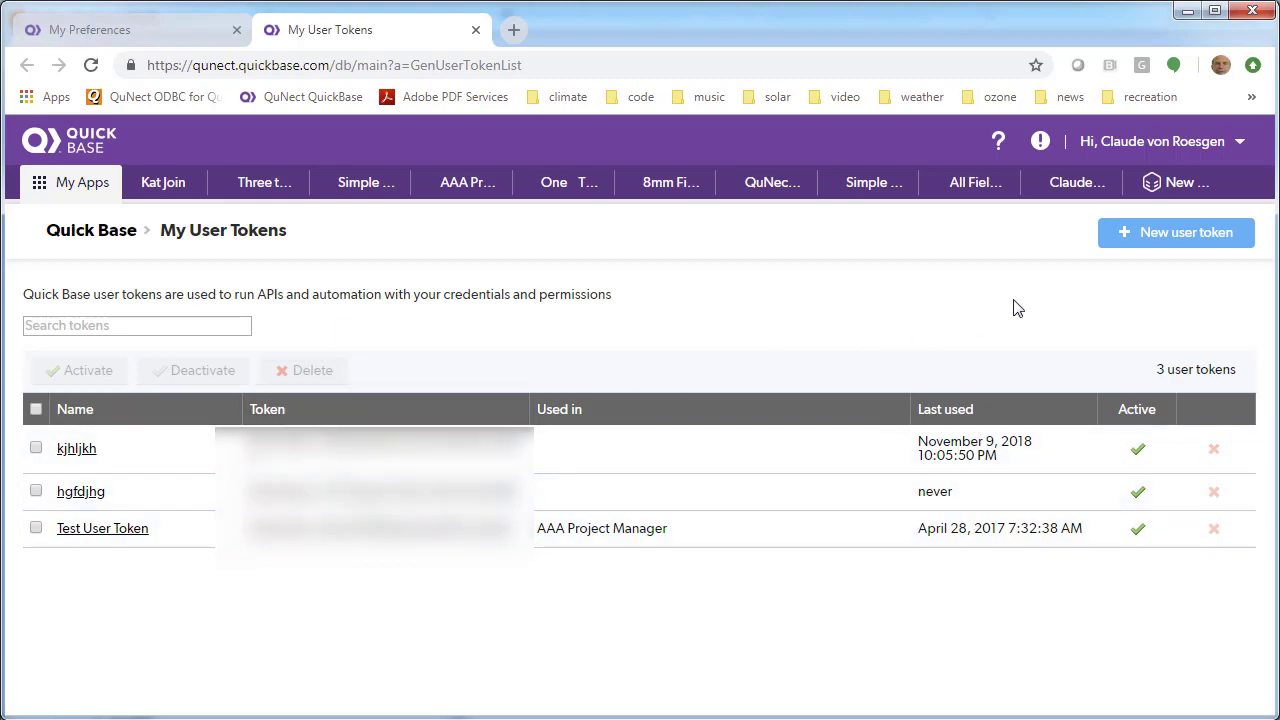
Create and save user token 'My new Token' assigned to AAA Project Manager, then select its value
click(1181, 241)
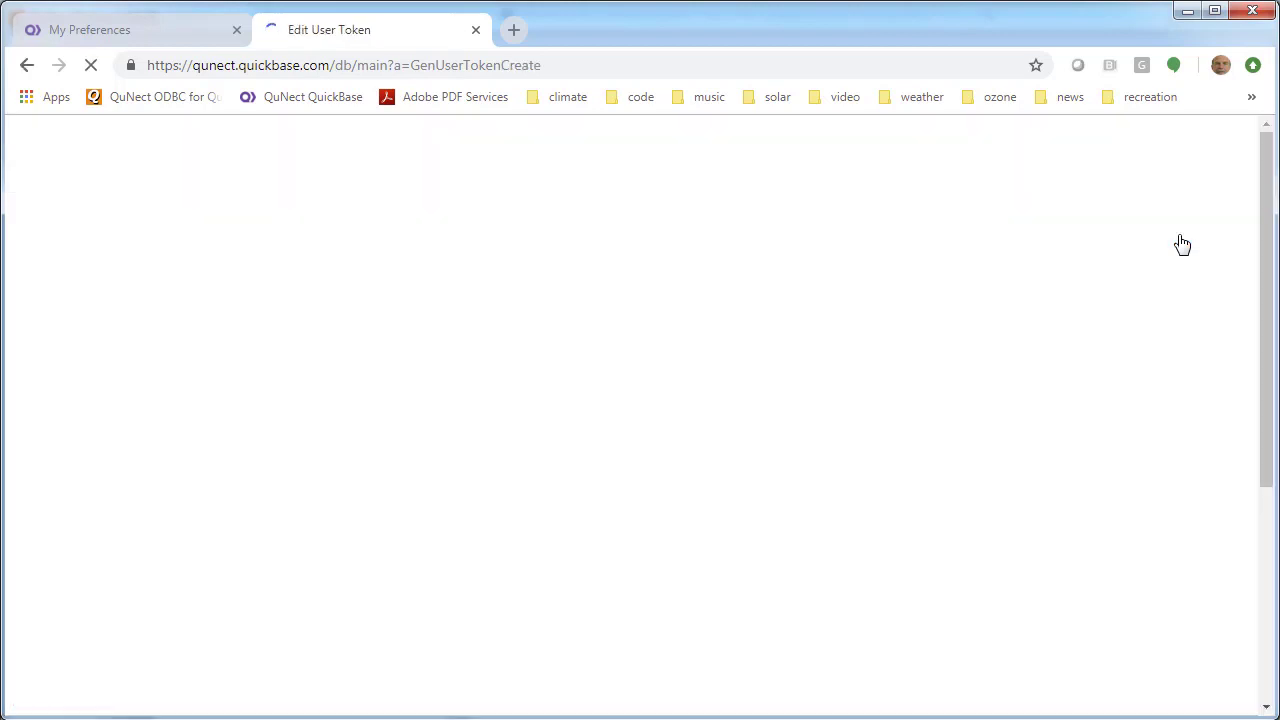
click(263, 354)
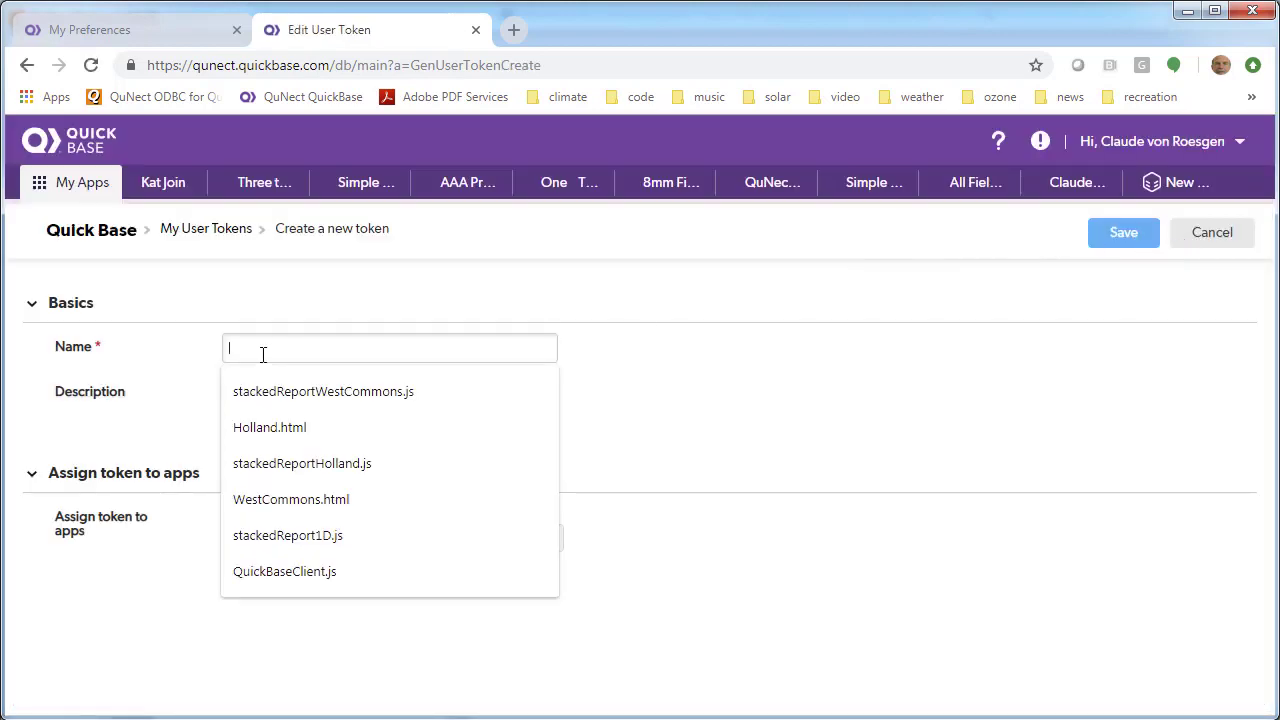
text(My new Token)
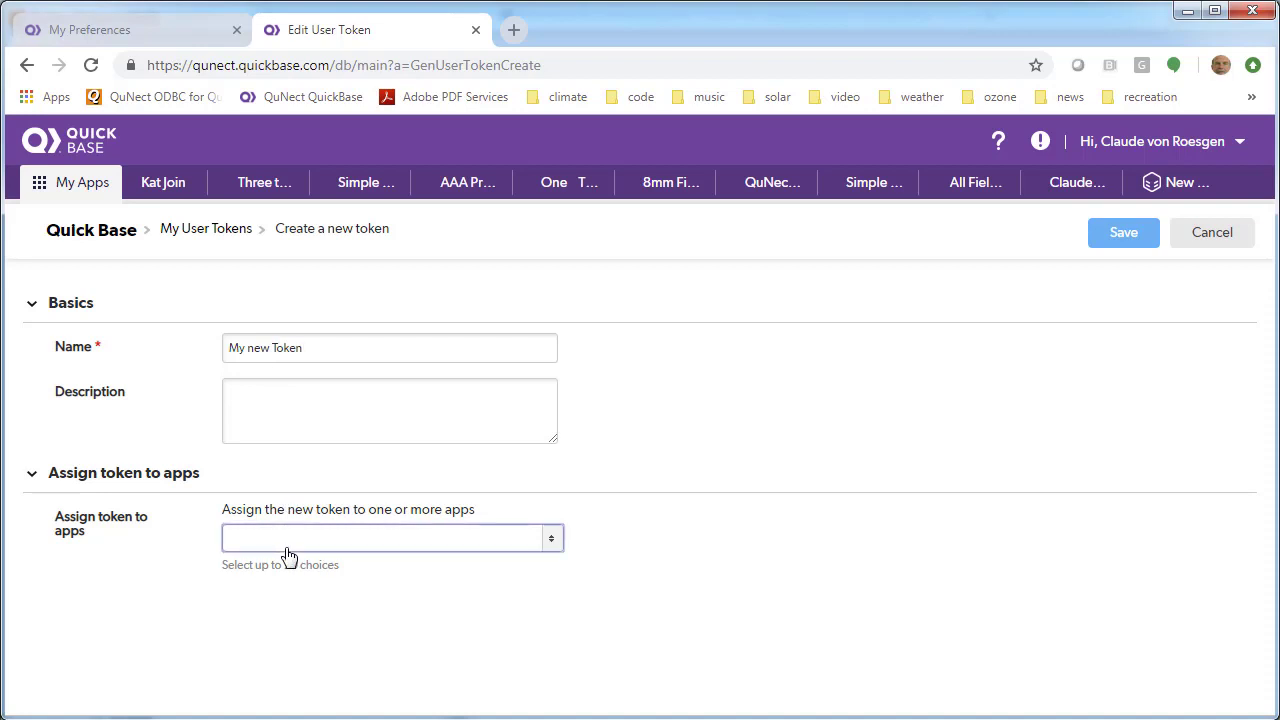
click(286, 555)
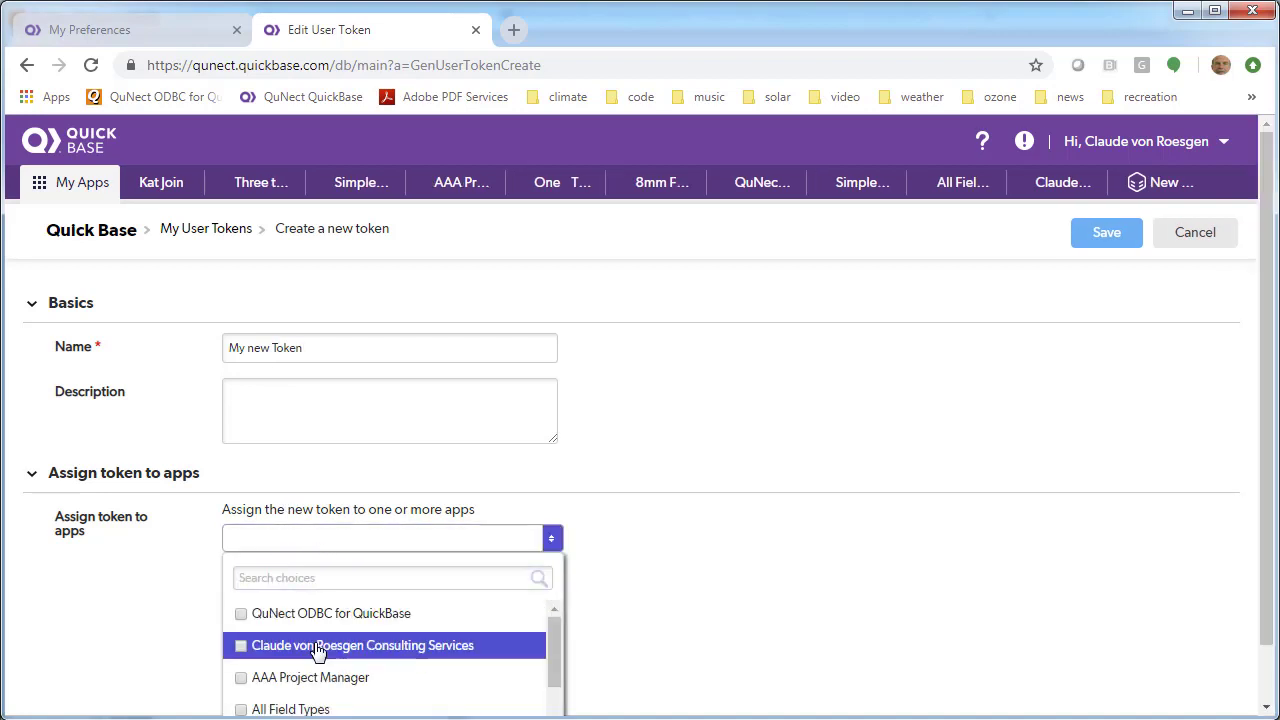
click(315, 681)
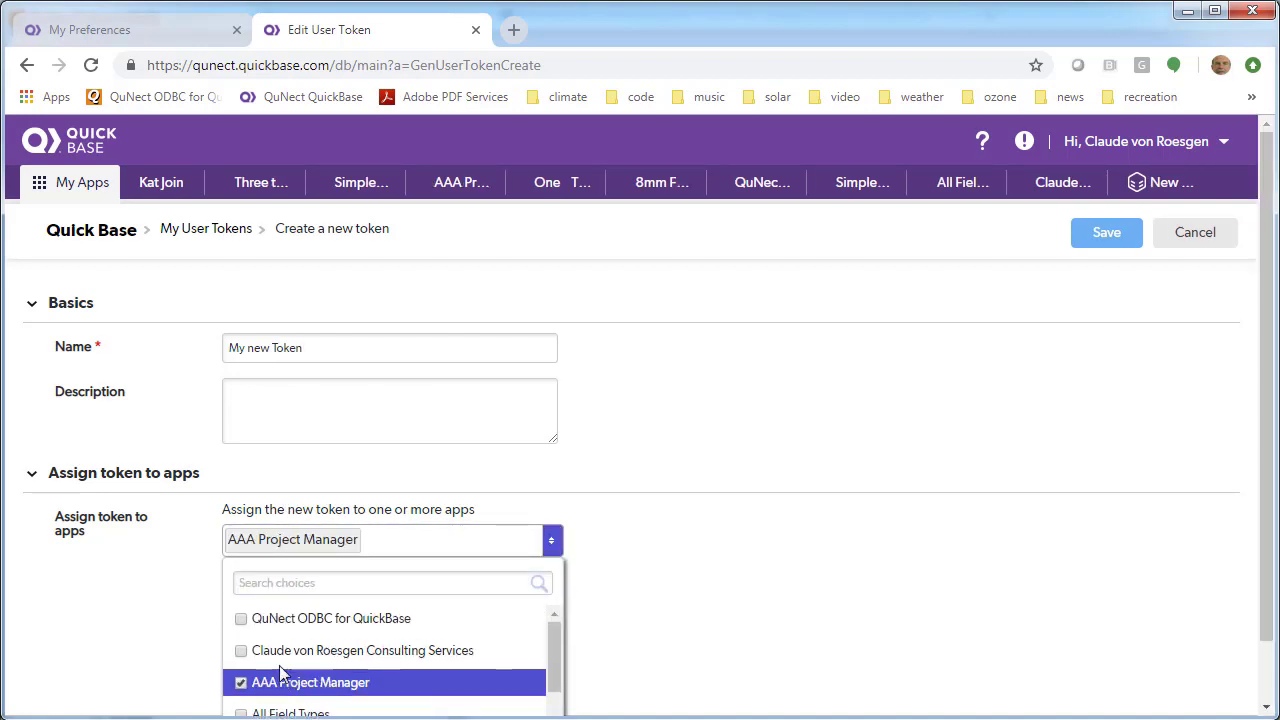
click(1120, 234)
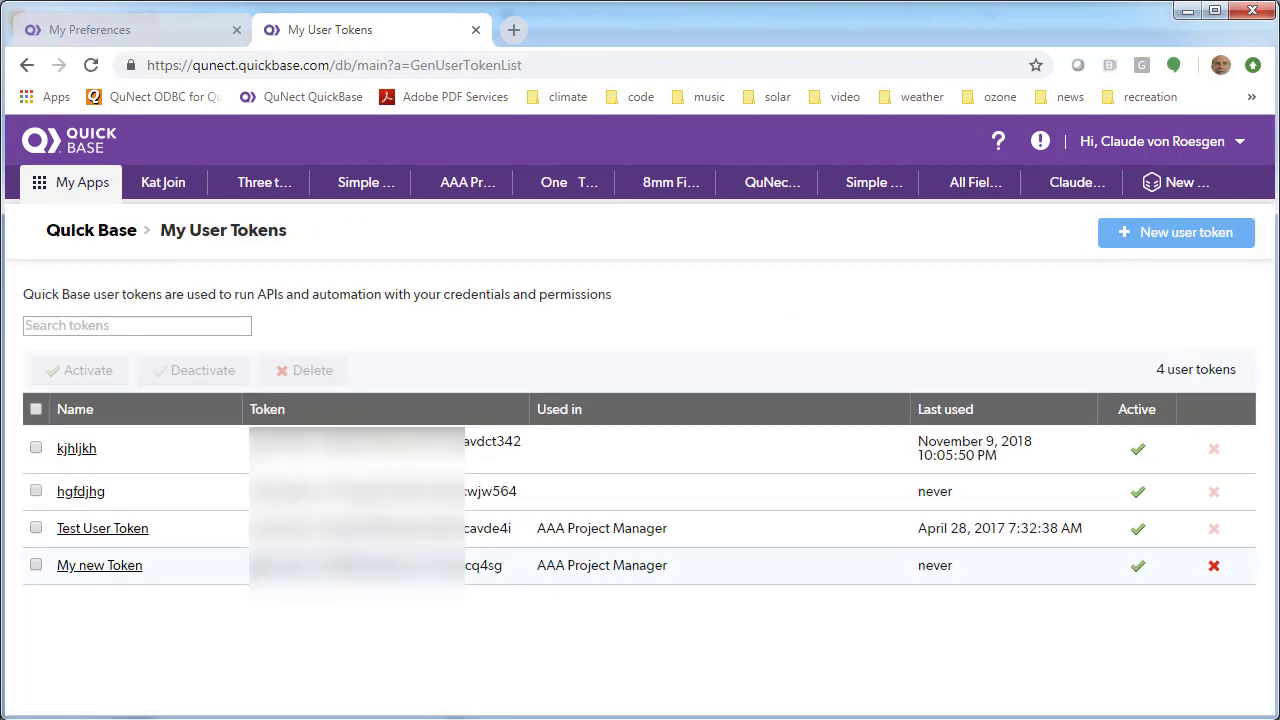
drag(256, 566, 505, 566)
Copy the new token's value and paste it into QuNect Restore's user token field
right_click(458, 566)
click(483, 580)
key(alt+Tab)
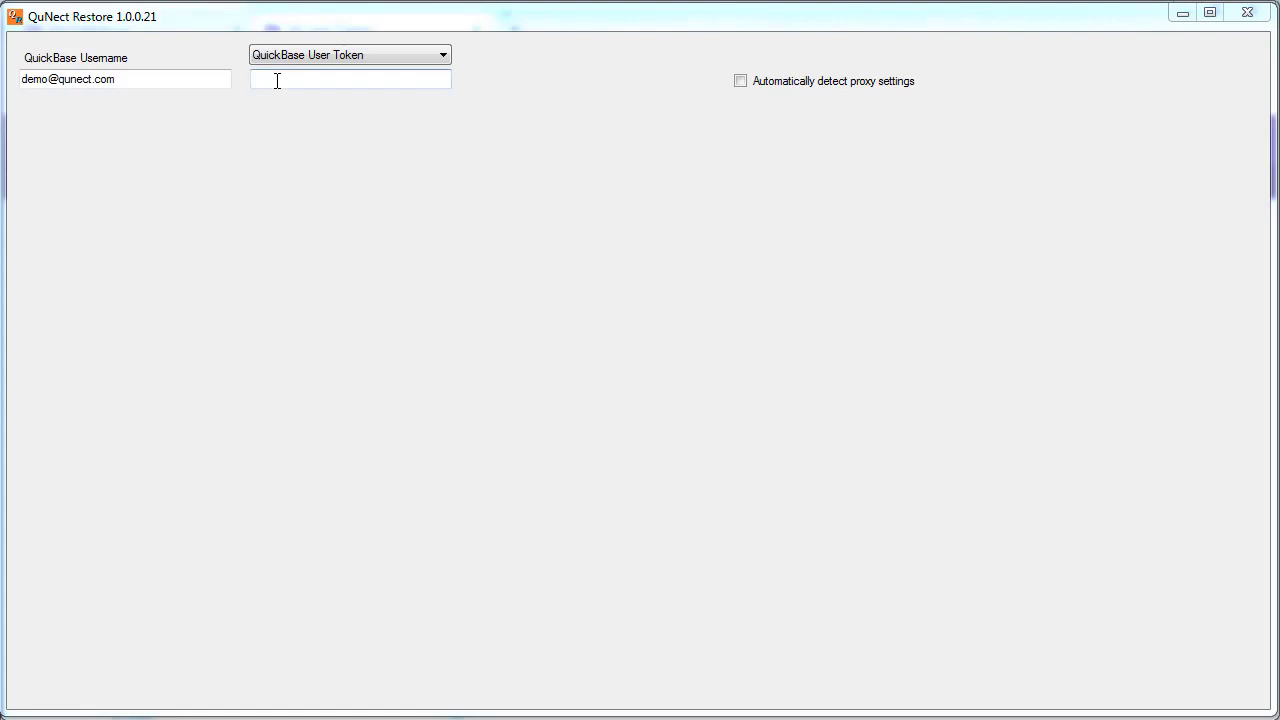
click(277, 81)
right_click(277, 81)
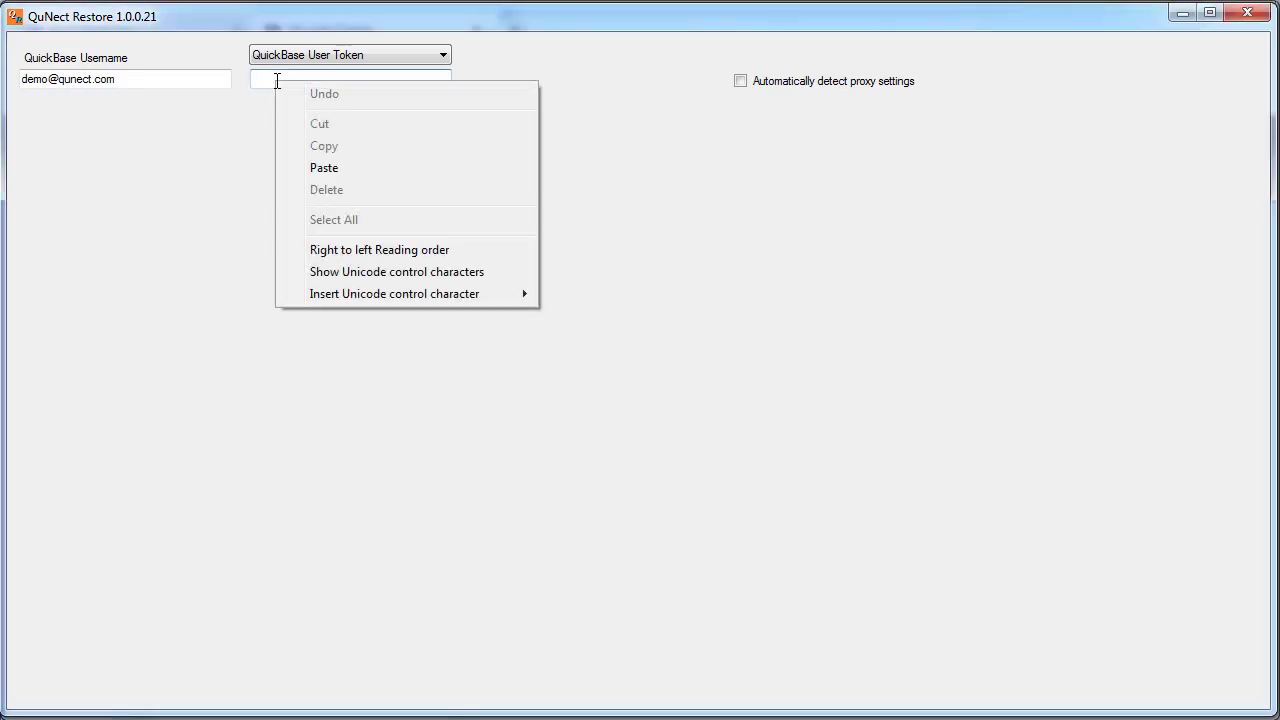
click(324, 168)
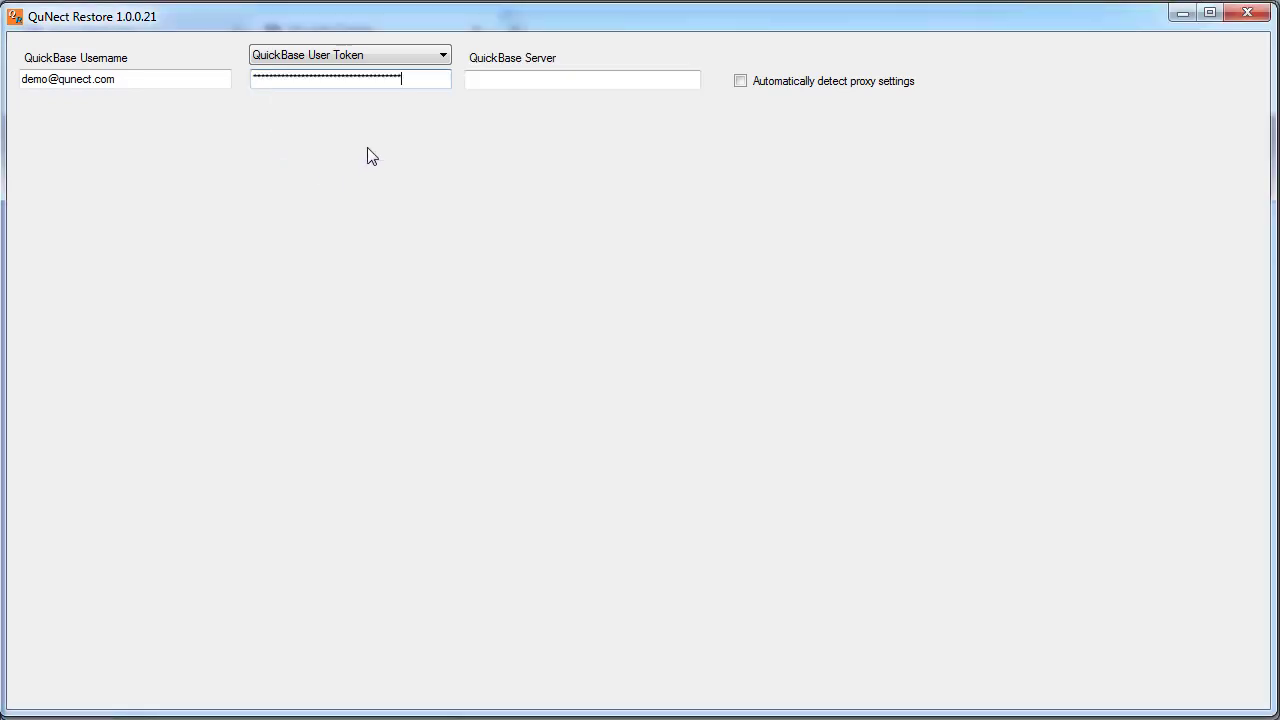
click(503, 80)
key(alt+Tab)
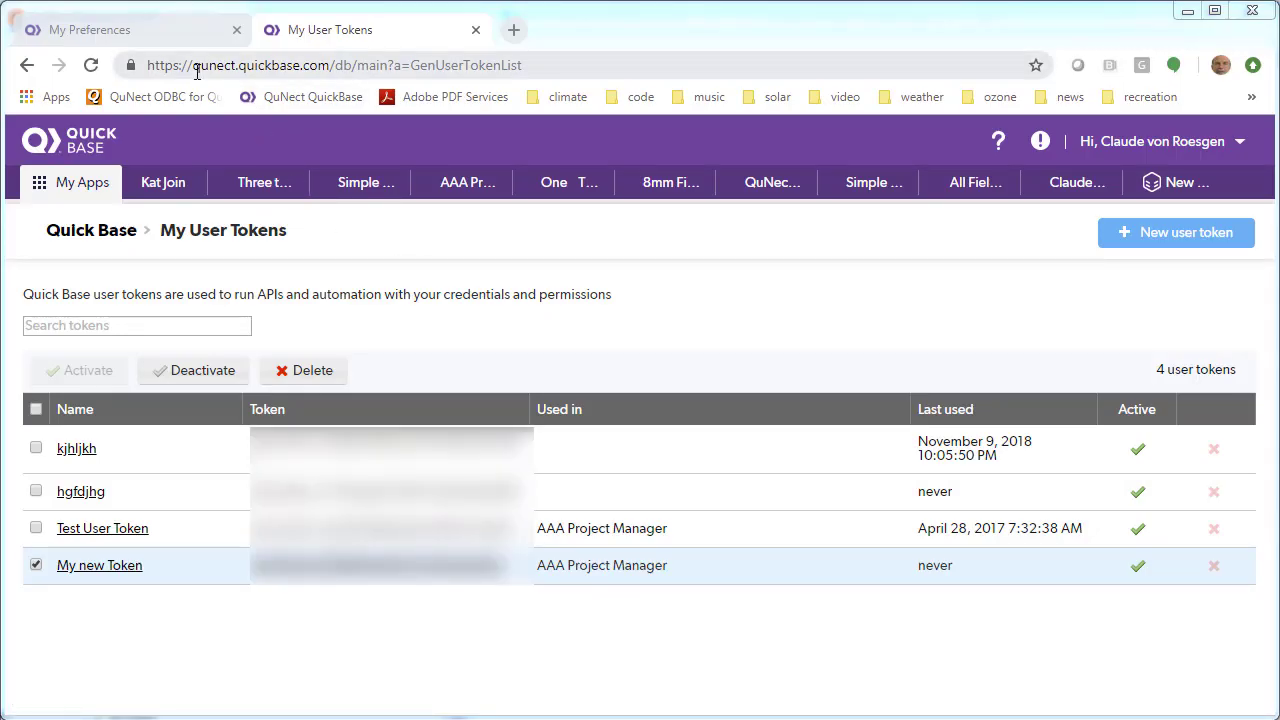
Select the server name qunect.quickbase.com in the My Preferences page's address bar
drag(195, 66, 330, 72)
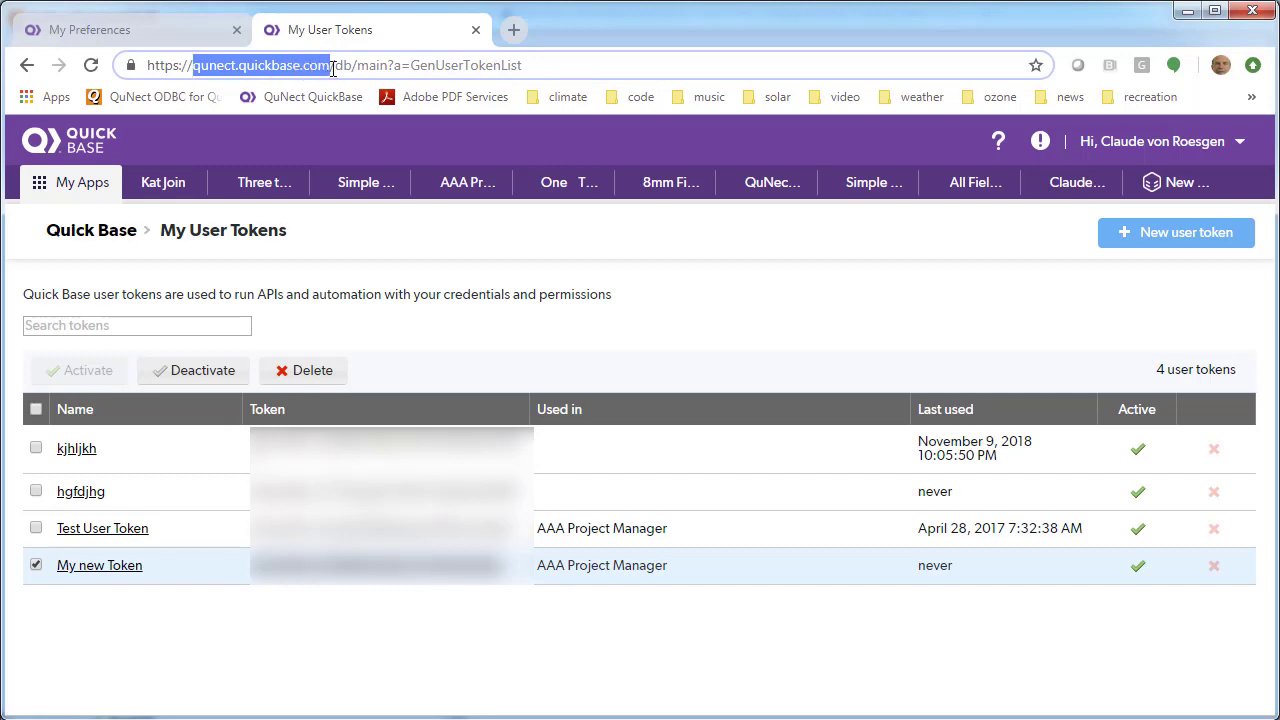
click(108, 46)
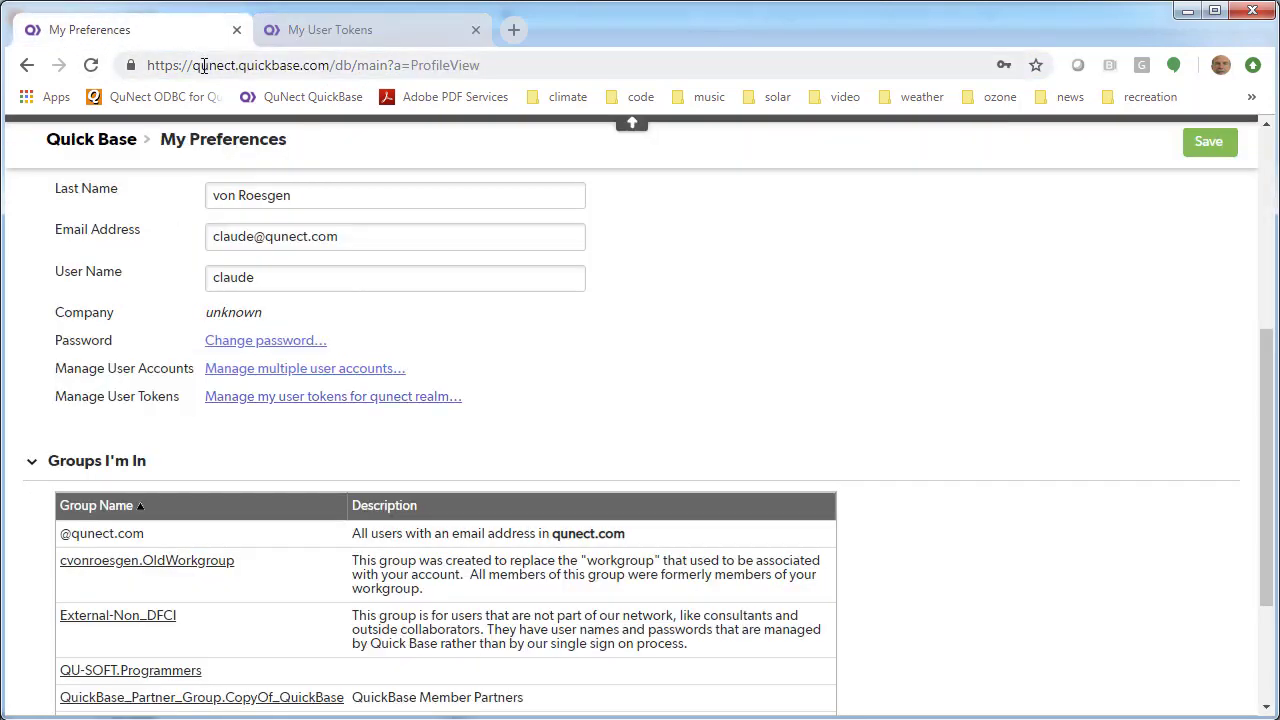
drag(194, 72, 330, 72)
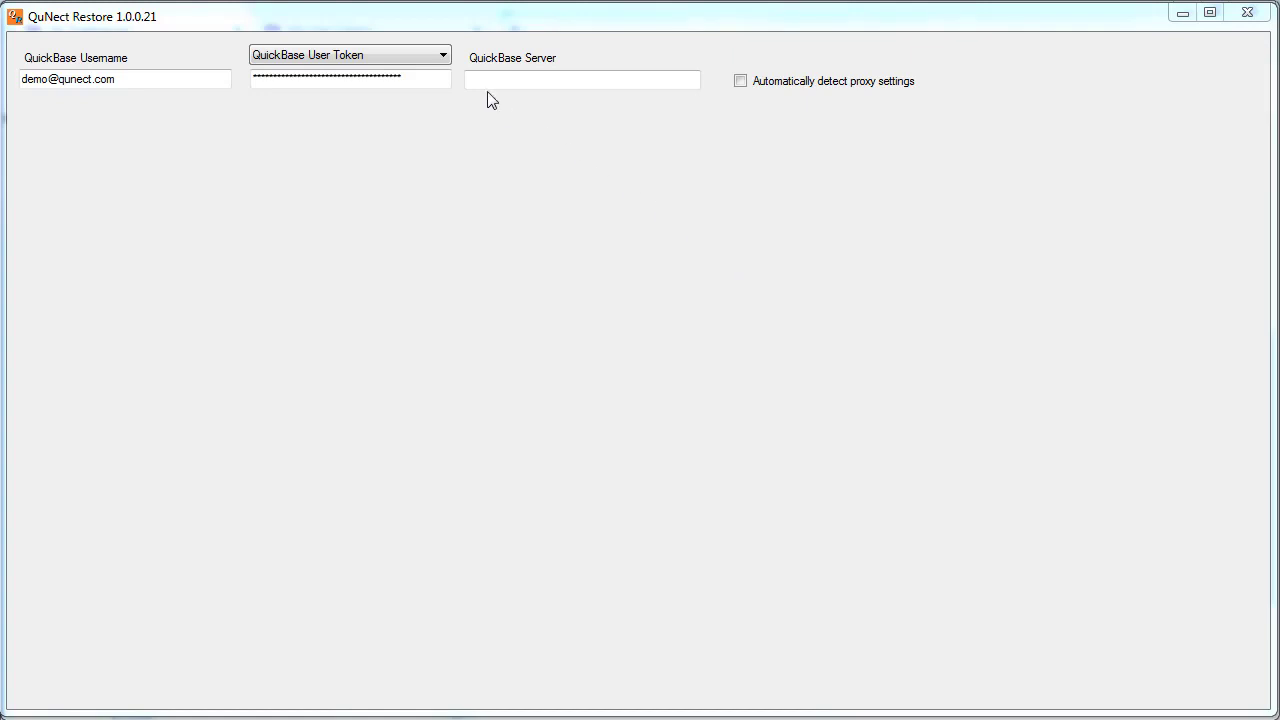
Paste qunect.quickbase.com as the server and choose single CSV import with column mapping
click(486, 78)
right_click(486, 78)
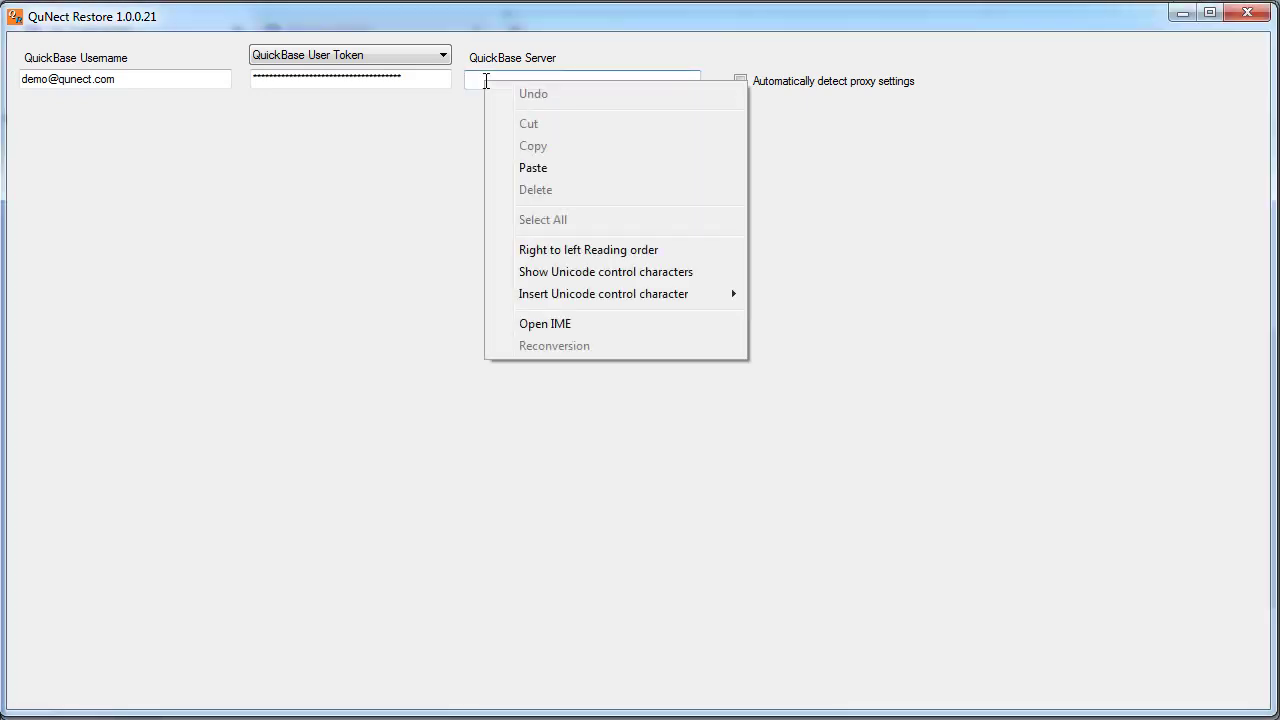
click(531, 168)
click(270, 191)
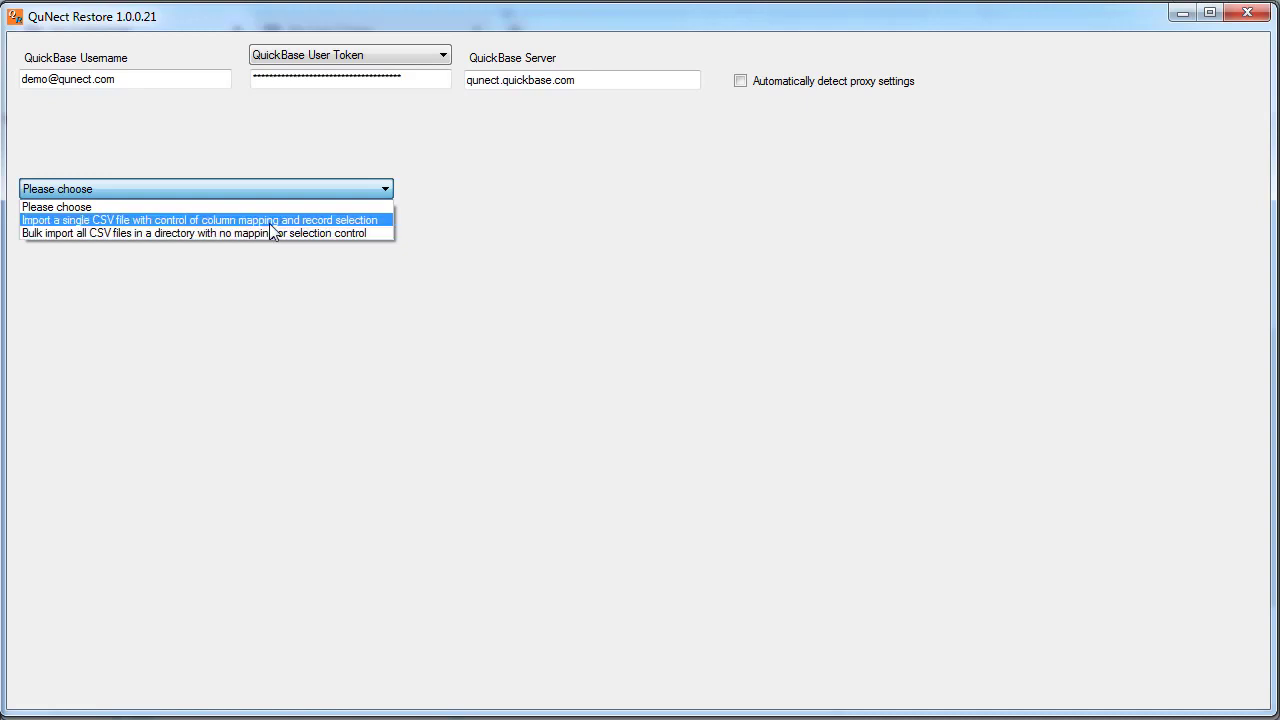
click(270, 224)
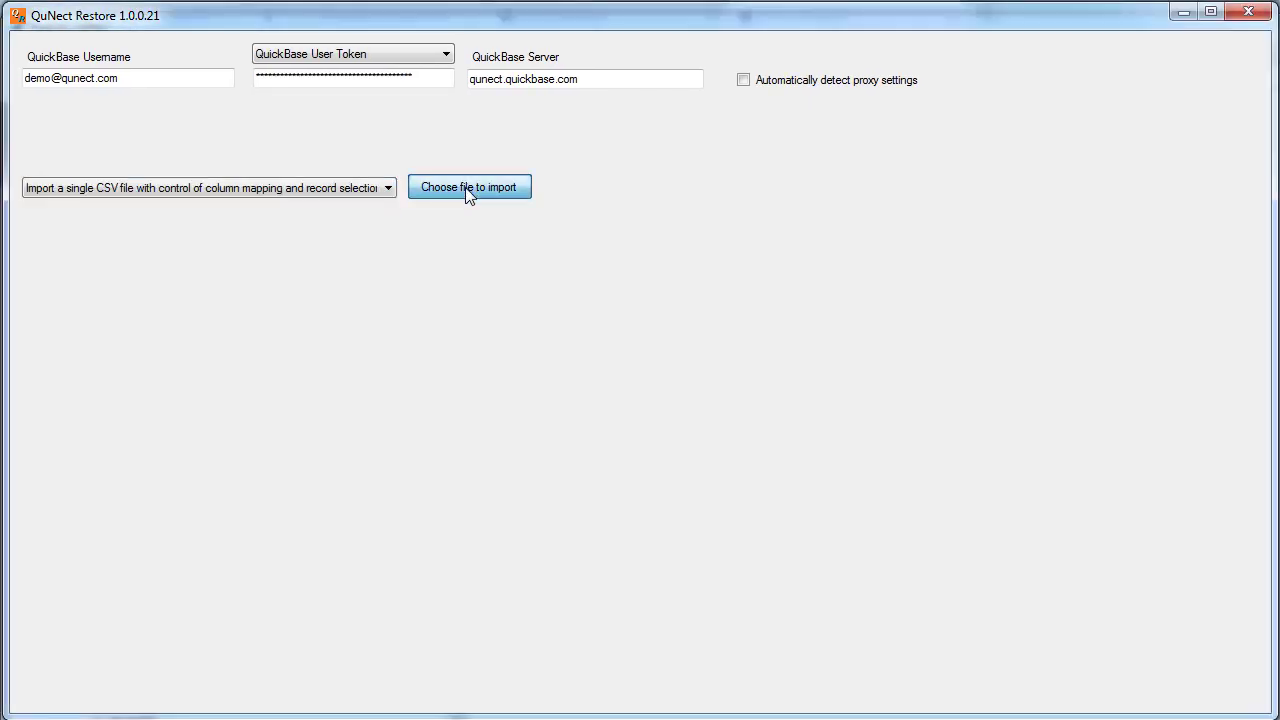
Load Projects bc45c8xjj.csv as the file to import
click(469, 188)
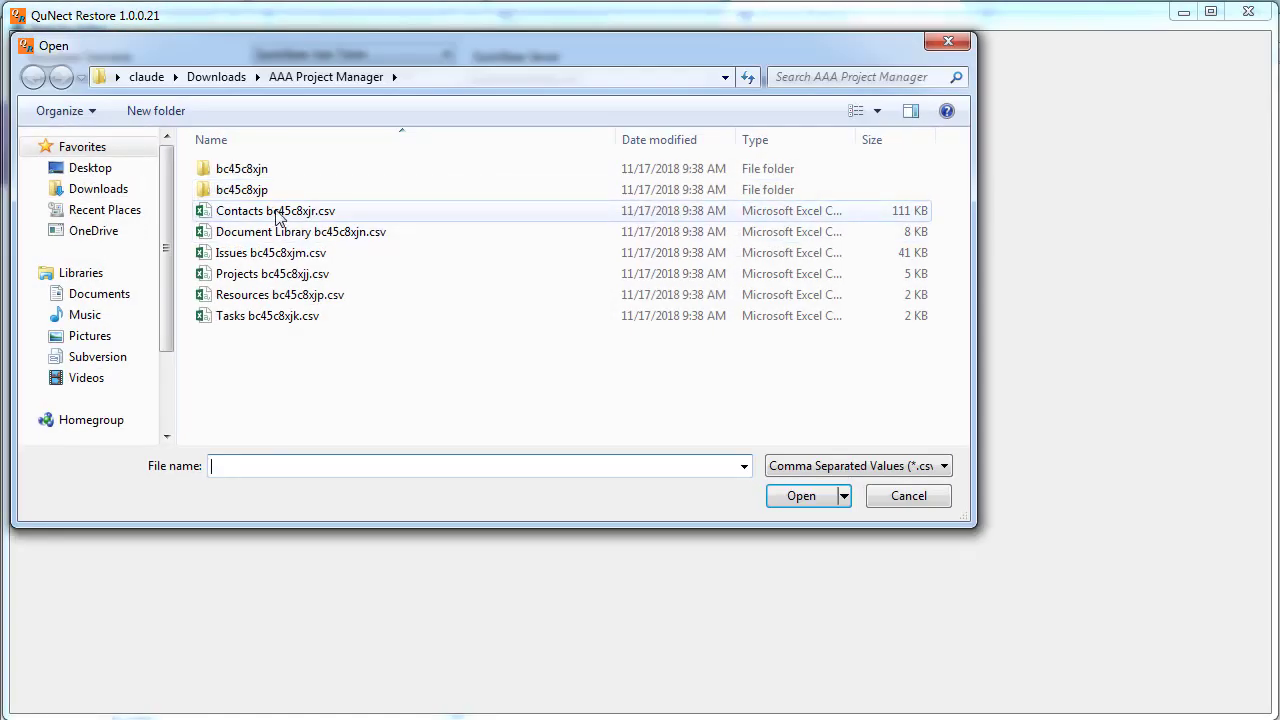
click(244, 273)
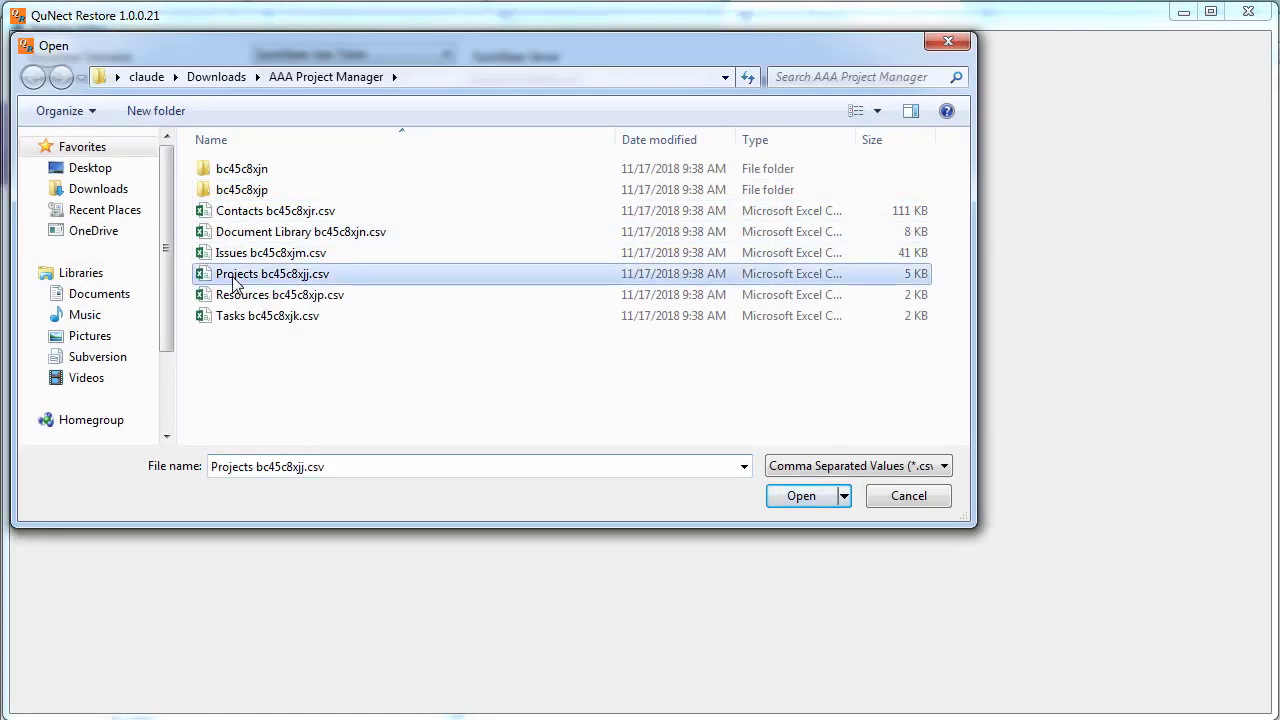
click(786, 494)
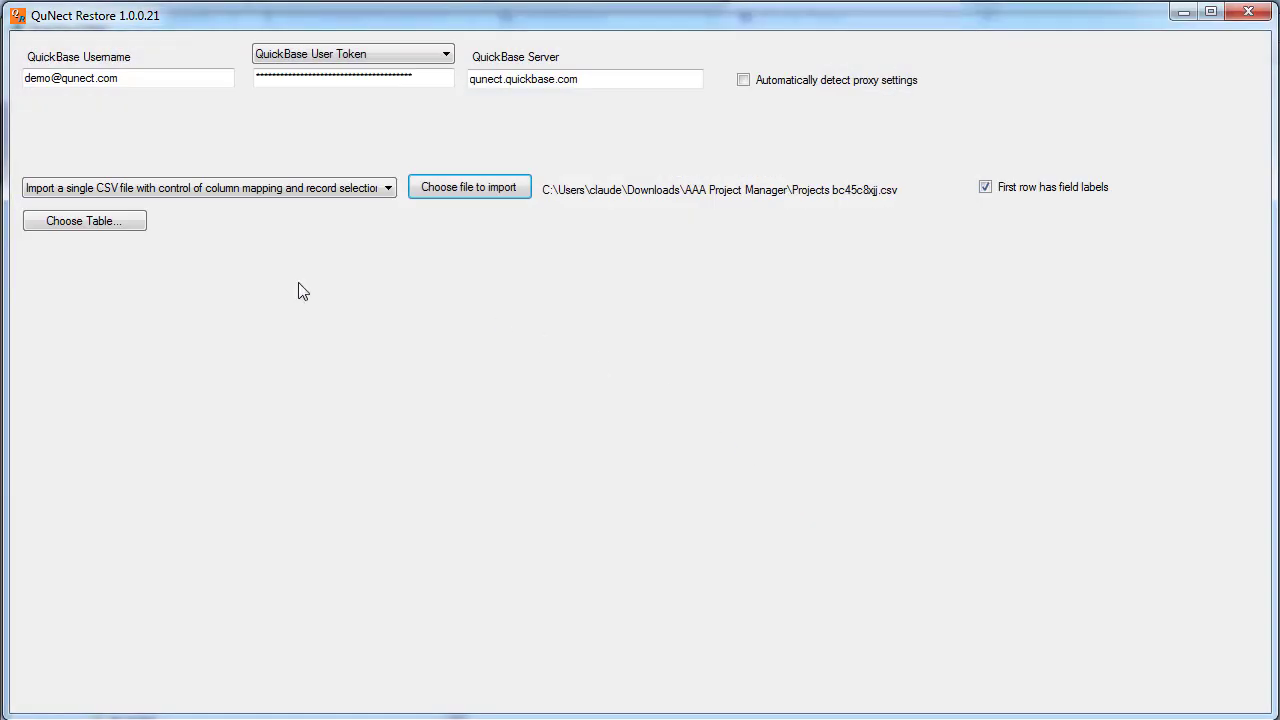
Choose the Projects bc45c8xjj table of AAA Project Manager as the destination
click(86, 222)
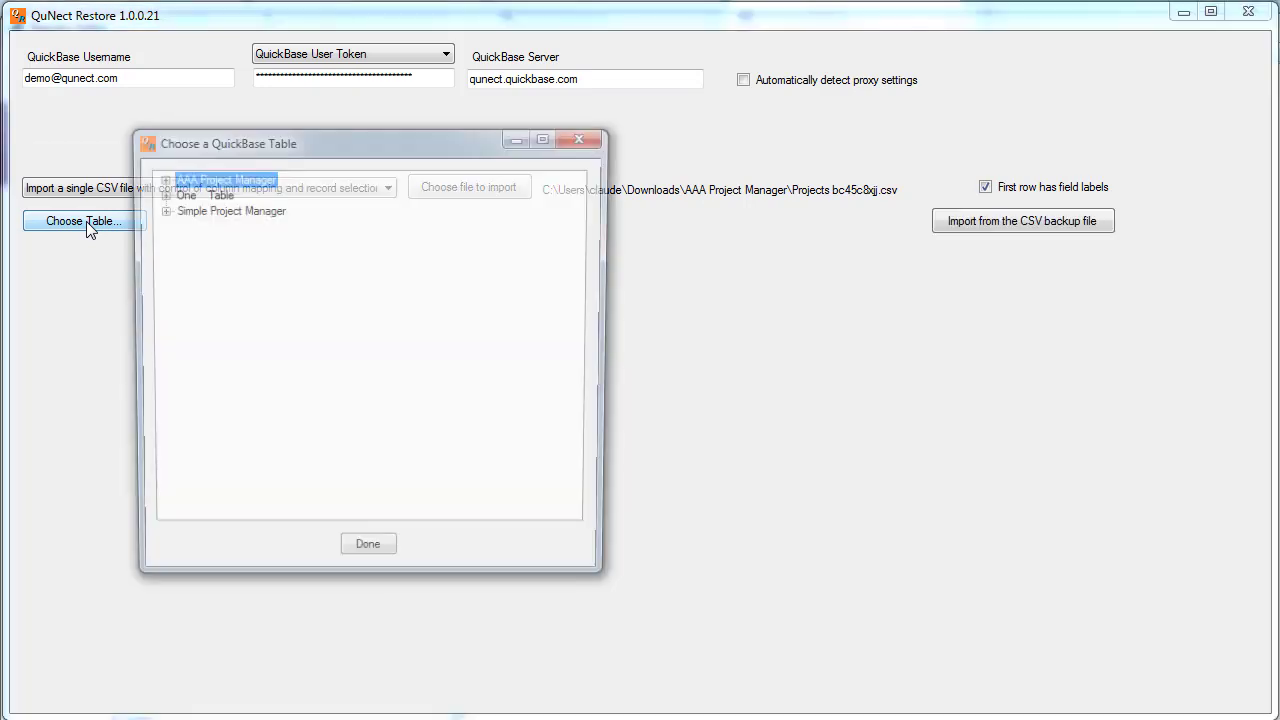
click(158, 178)
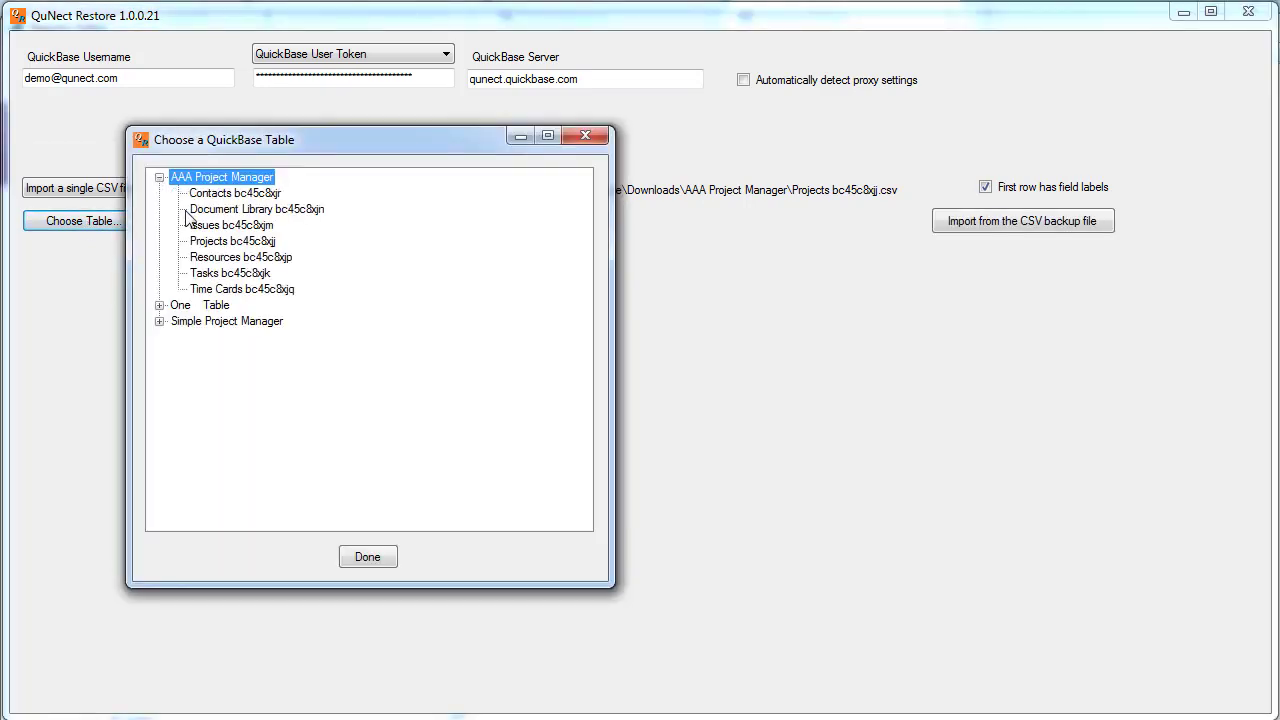
click(206, 244)
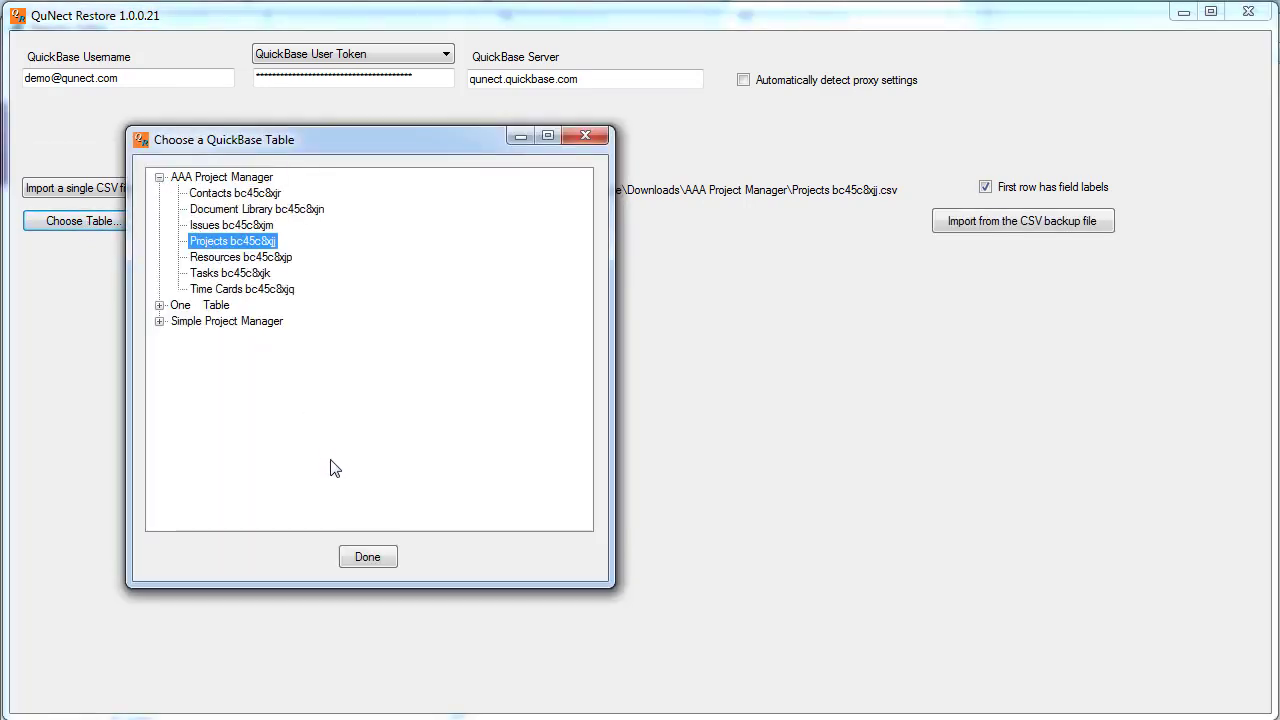
click(367, 556)
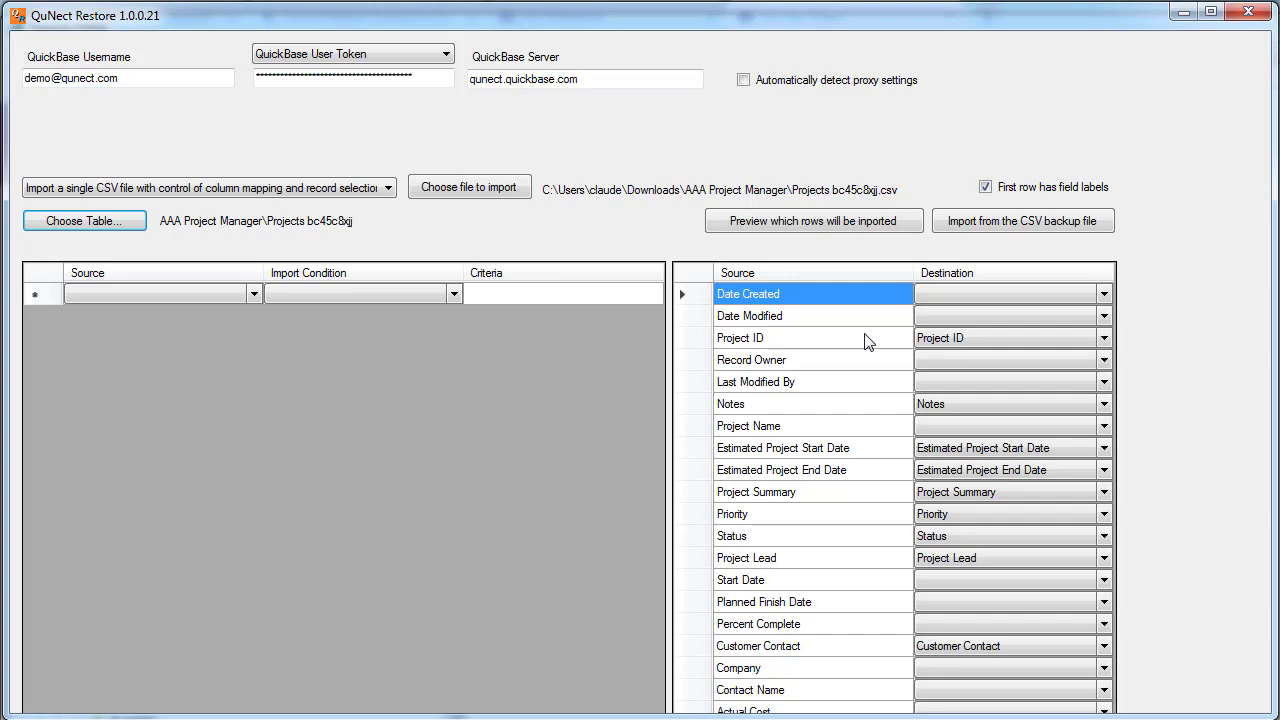
Add the import condition Priority equals 'High' and preview the matching rows
click(257, 295)
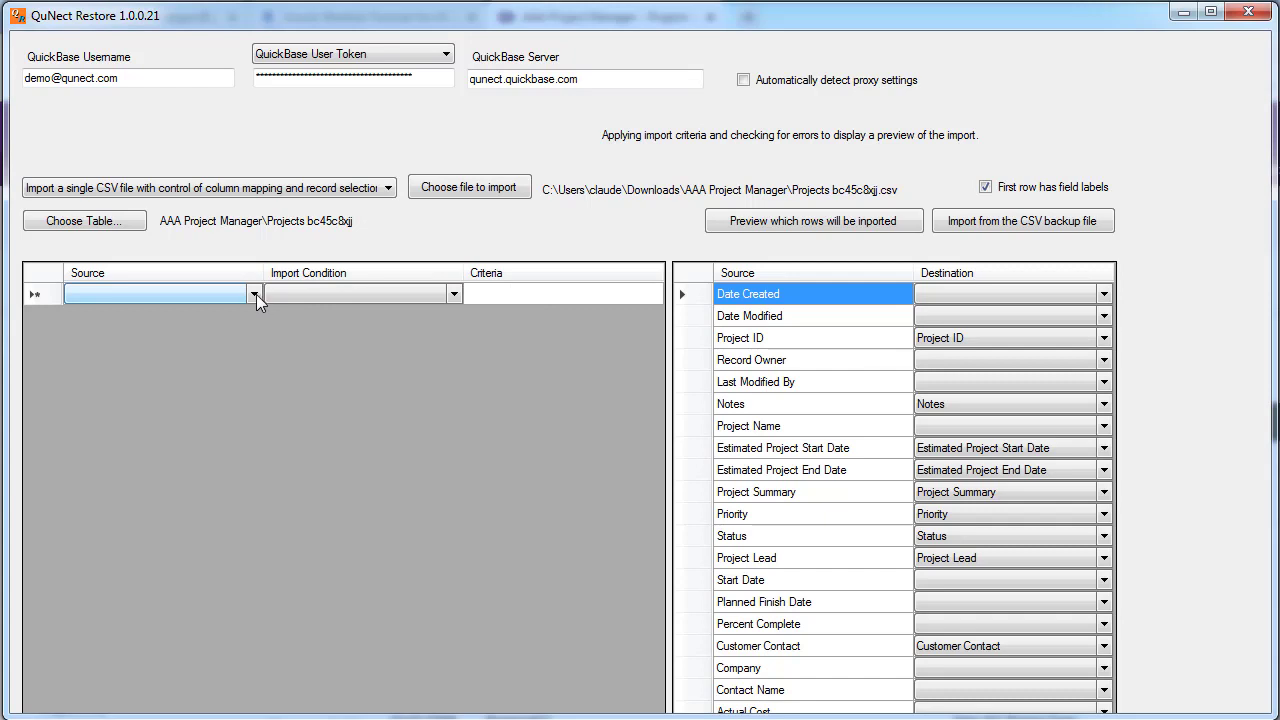
click(255, 296)
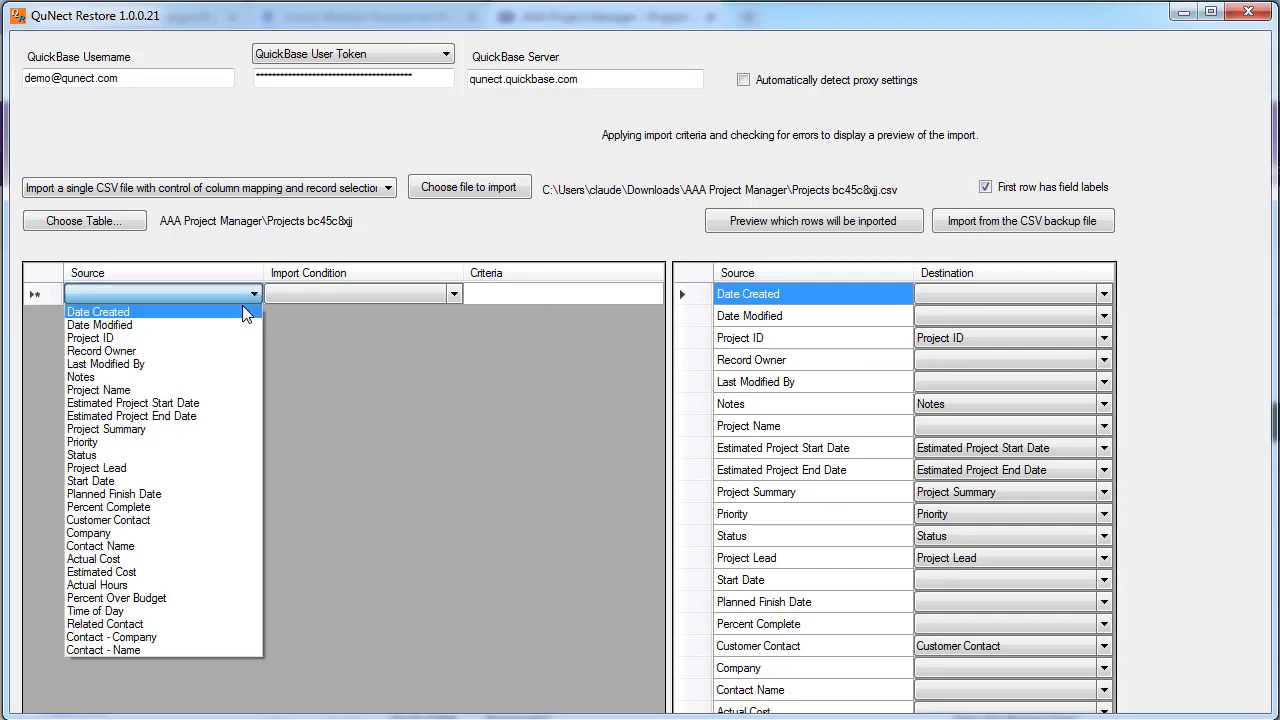
click(192, 443)
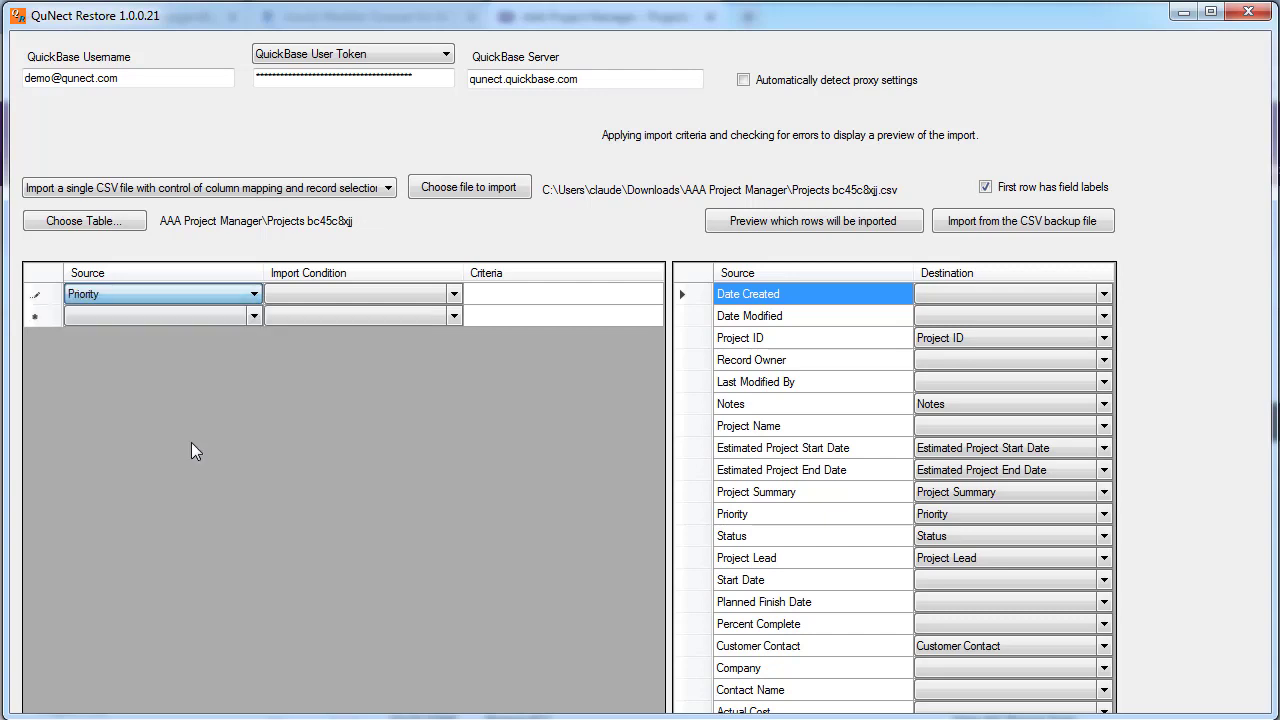
click(453, 300)
click(453, 298)
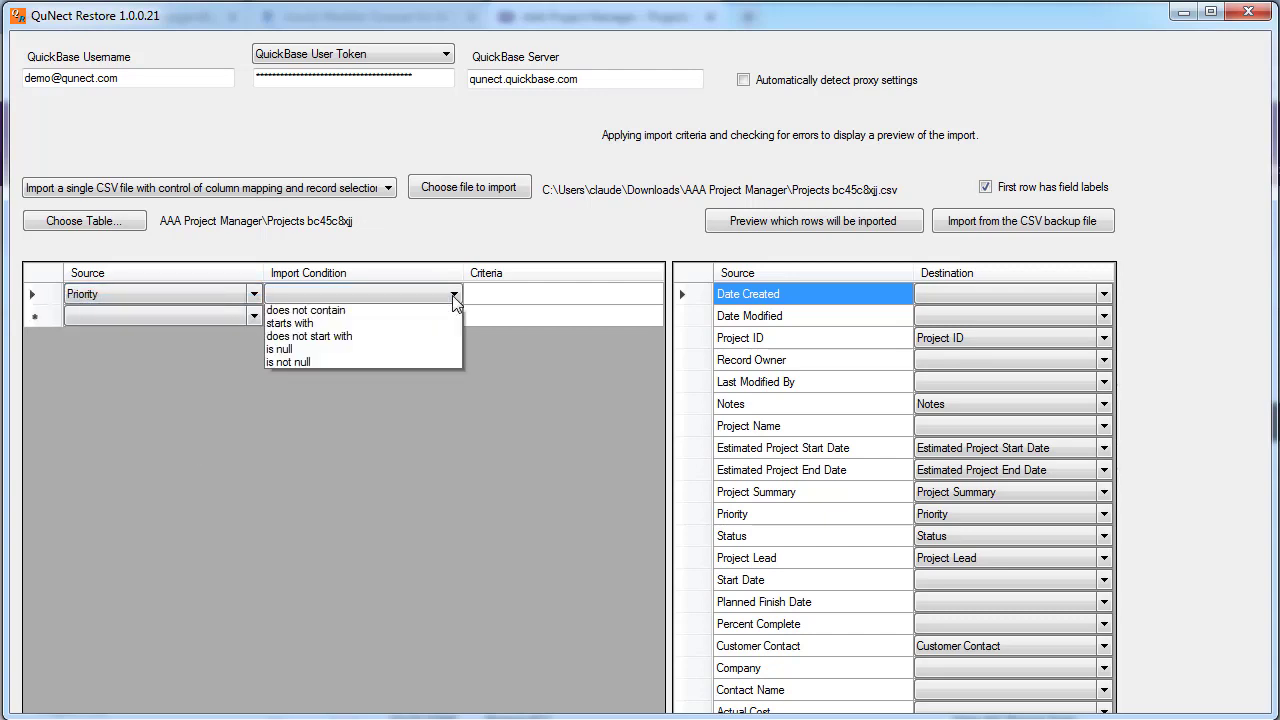
click(405, 326)
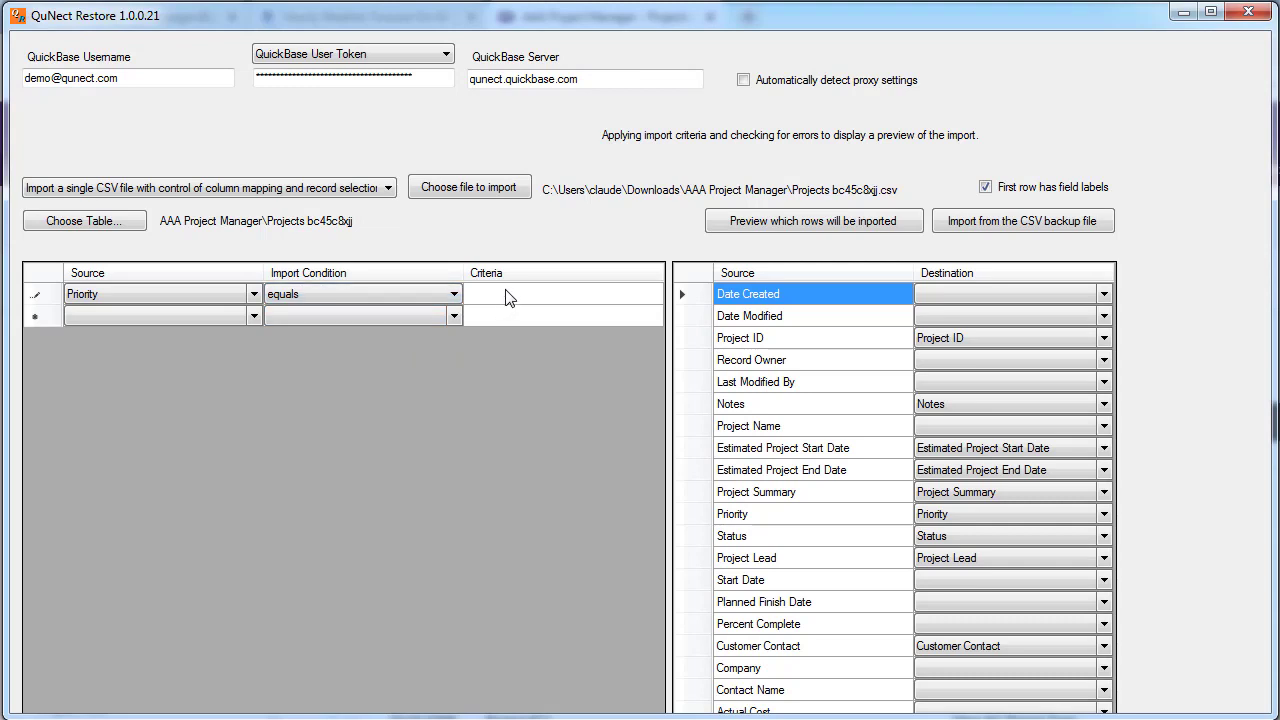
click(505, 292)
click(505, 292)
text(High)
click(775, 224)
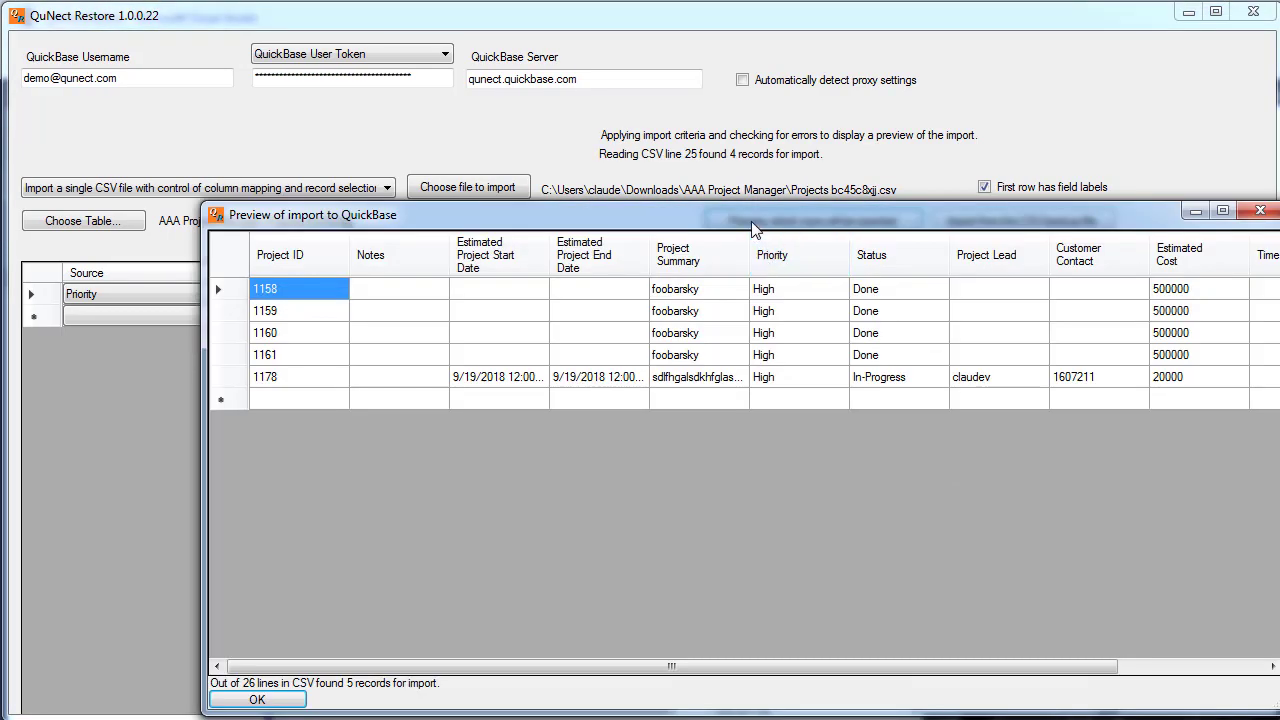
Review the 5 of 26 qualifying rows, then import the High-priority records into Projects
drag(752, 222, 684, 168)
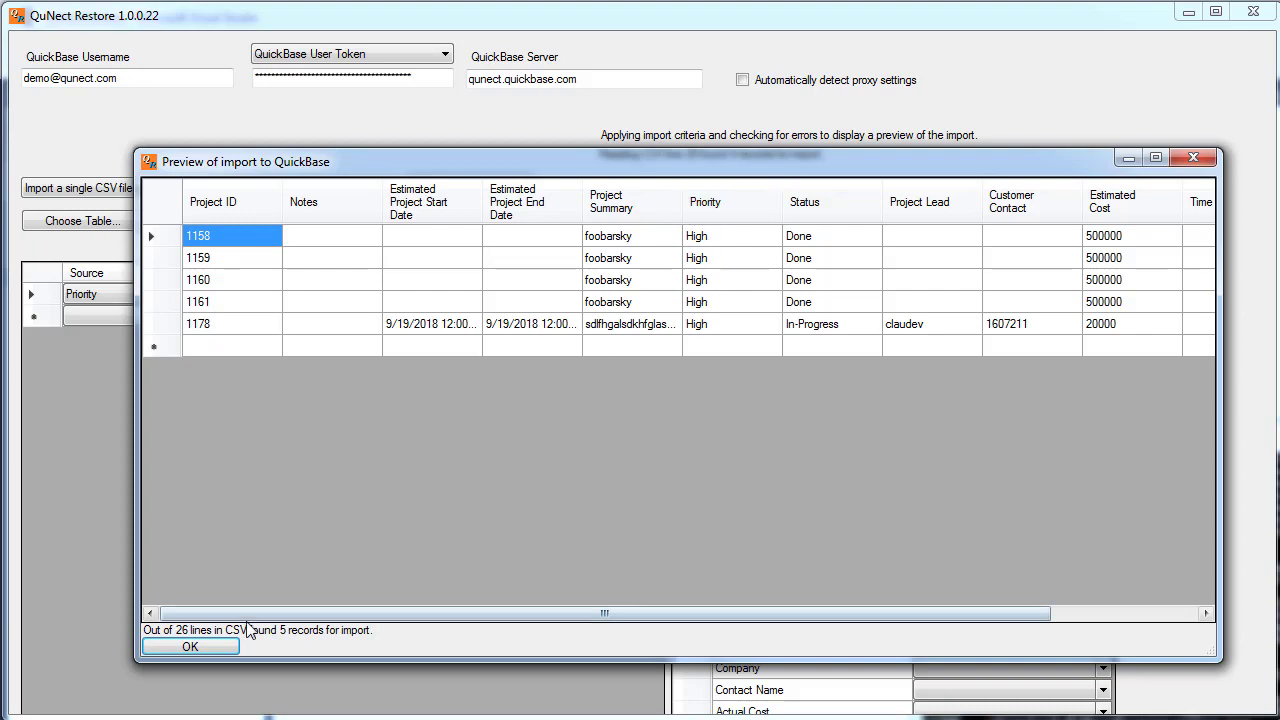
click(206, 645)
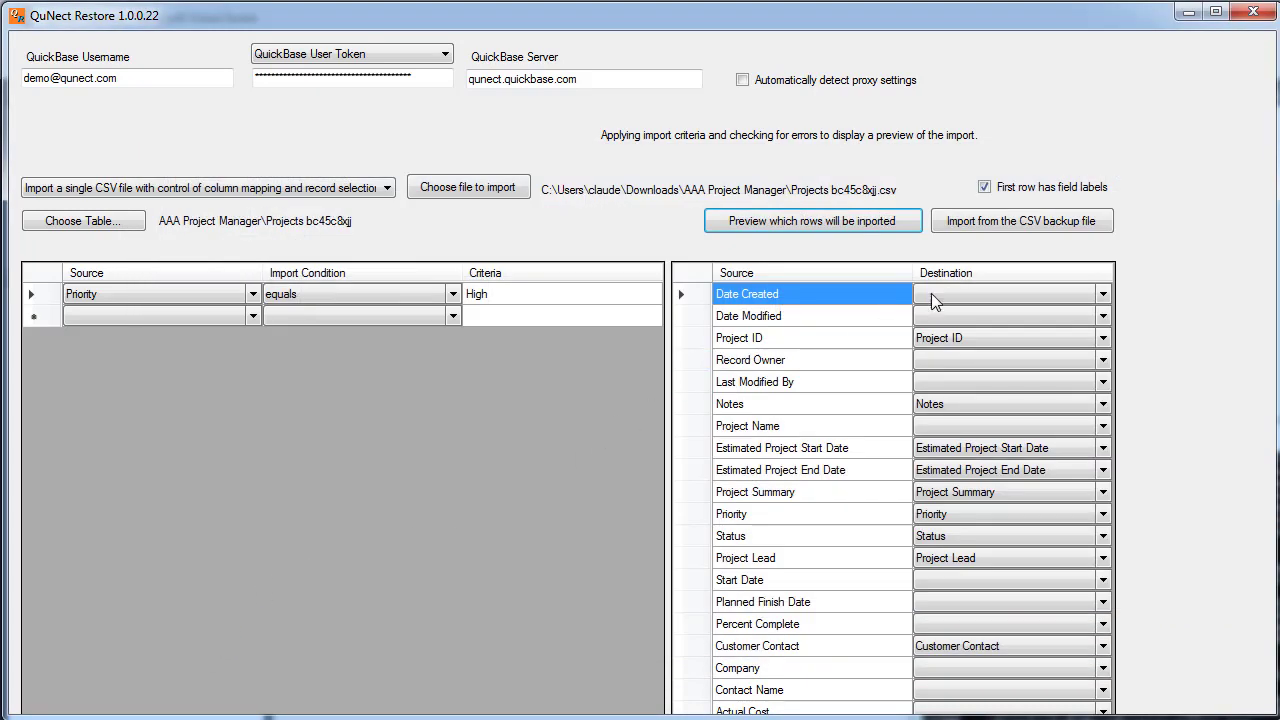
click(978, 228)
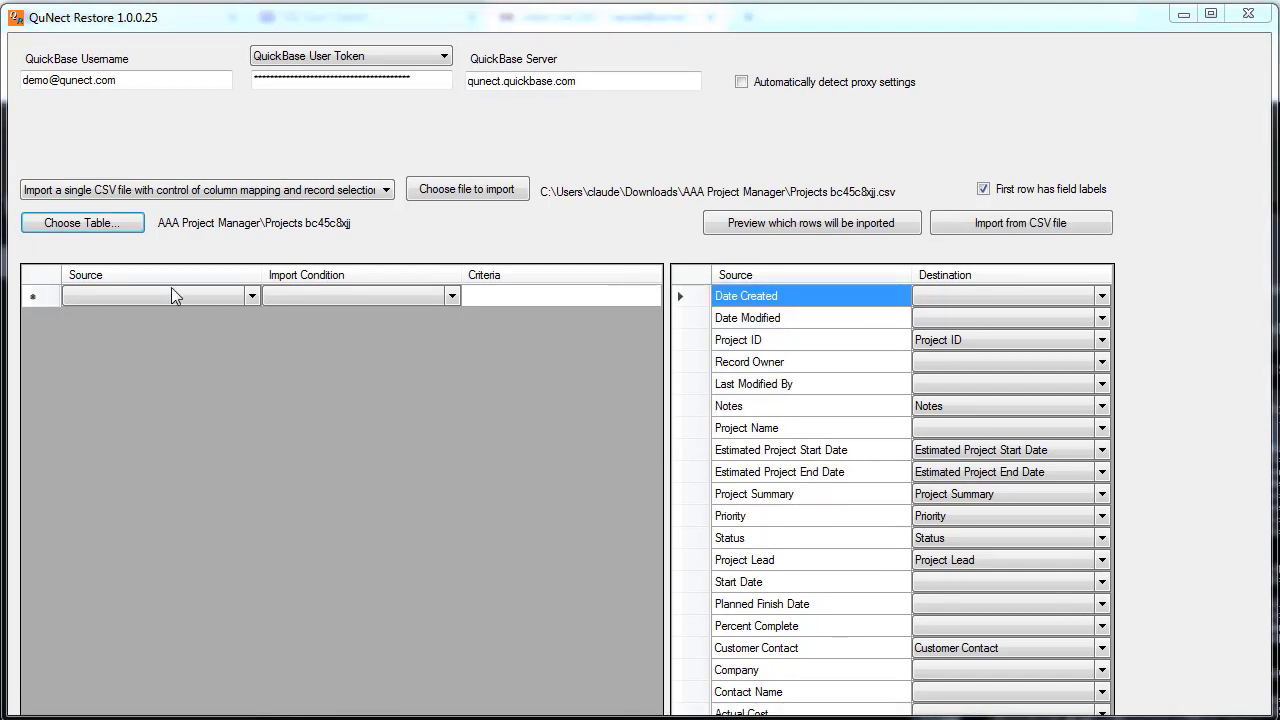
Switch to bulk folder import and choose the Downloads > AAA Project Manager folder
click(189, 192)
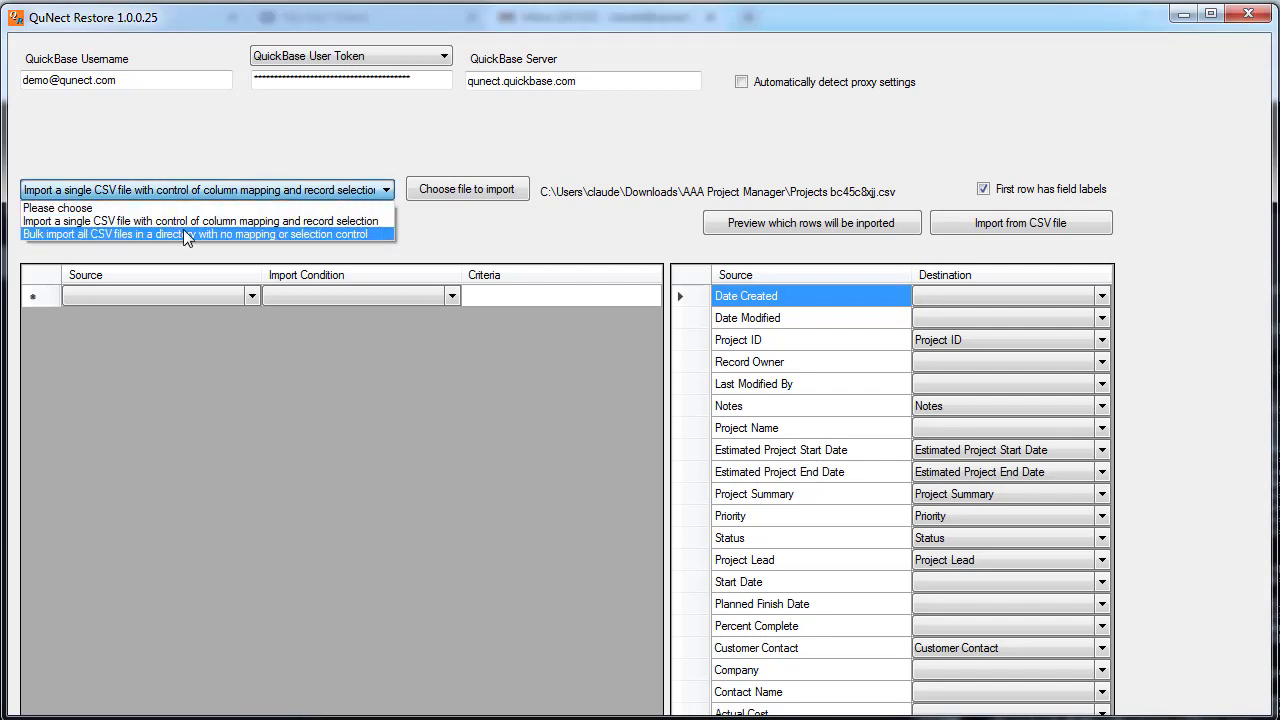
click(184, 233)
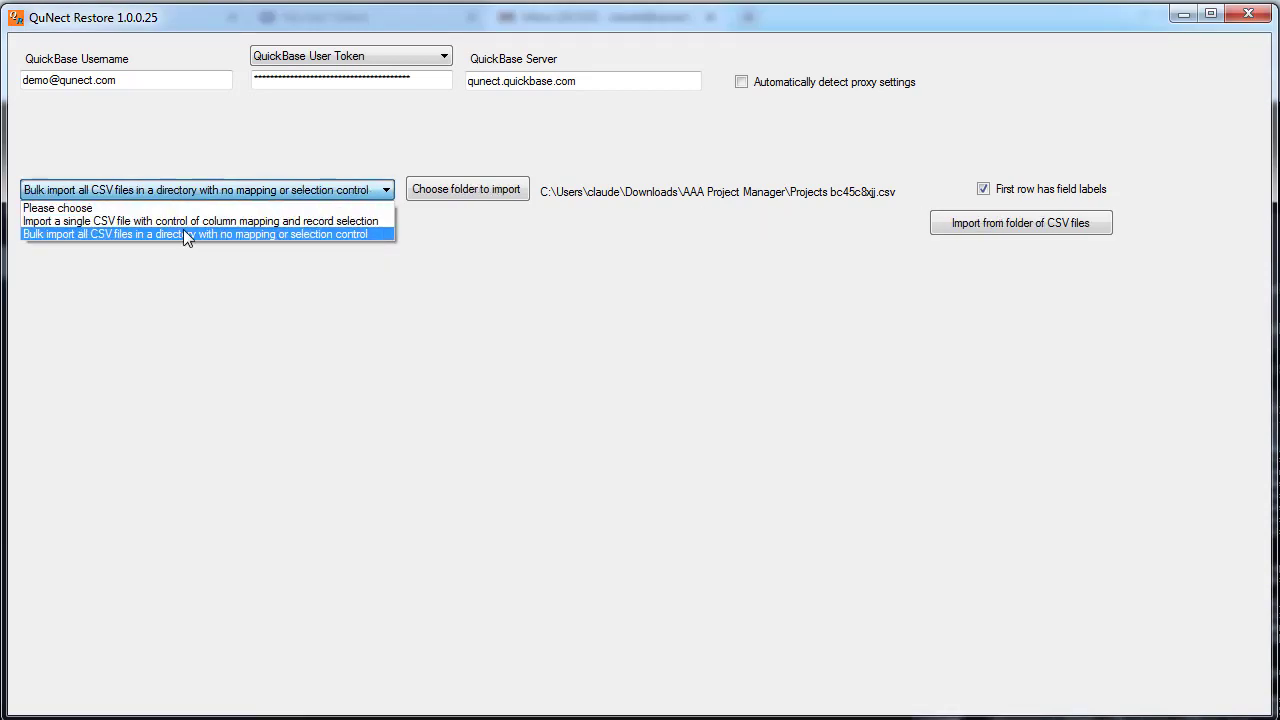
click(481, 195)
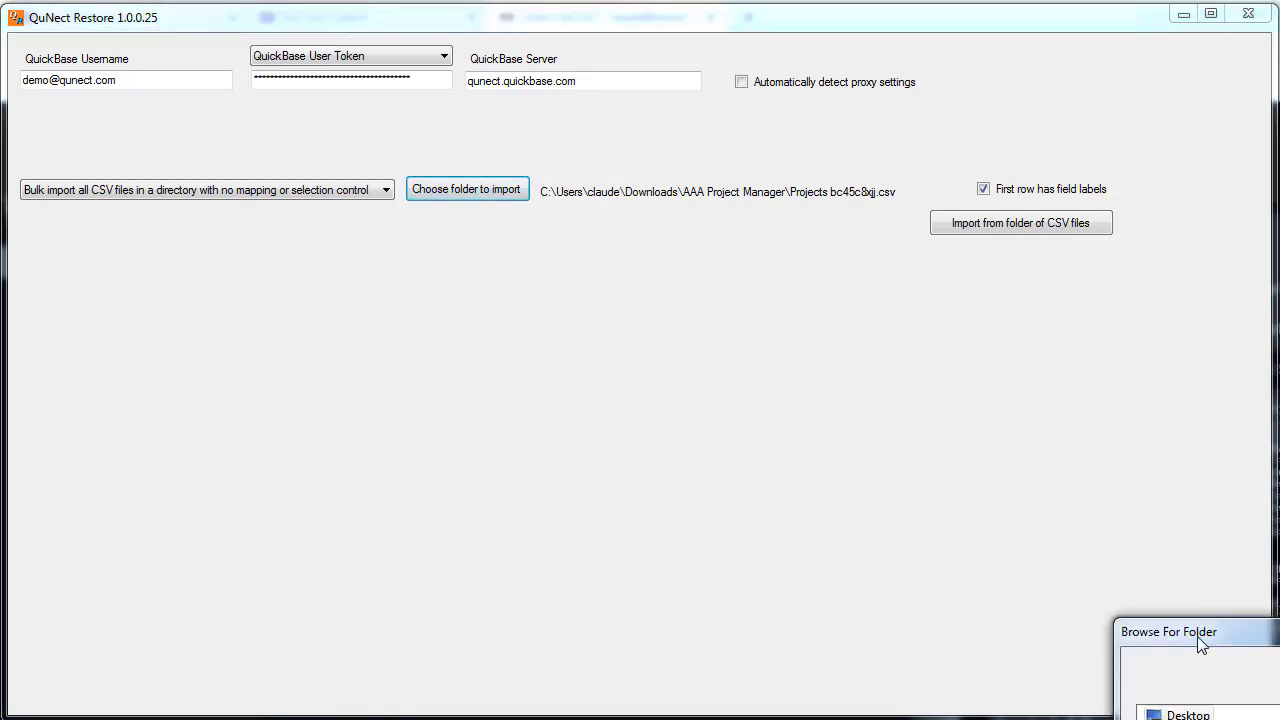
double_click(640, 523)
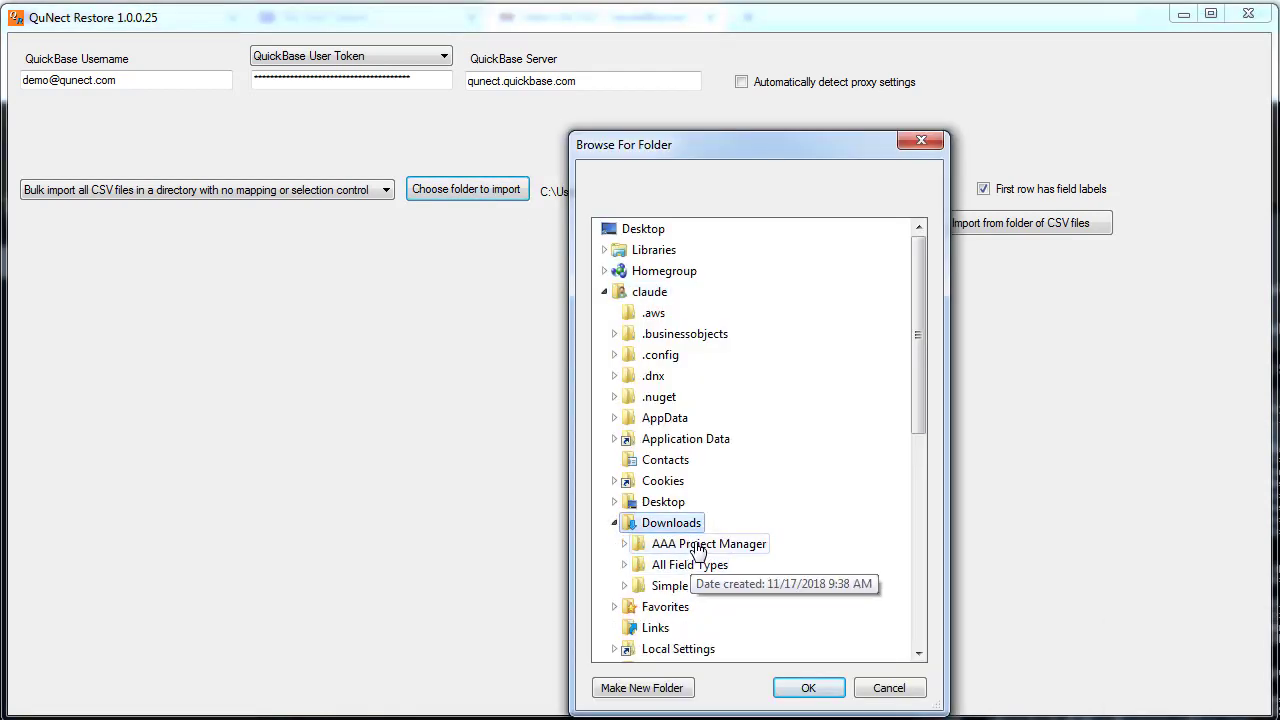
click(697, 548)
double_click(697, 546)
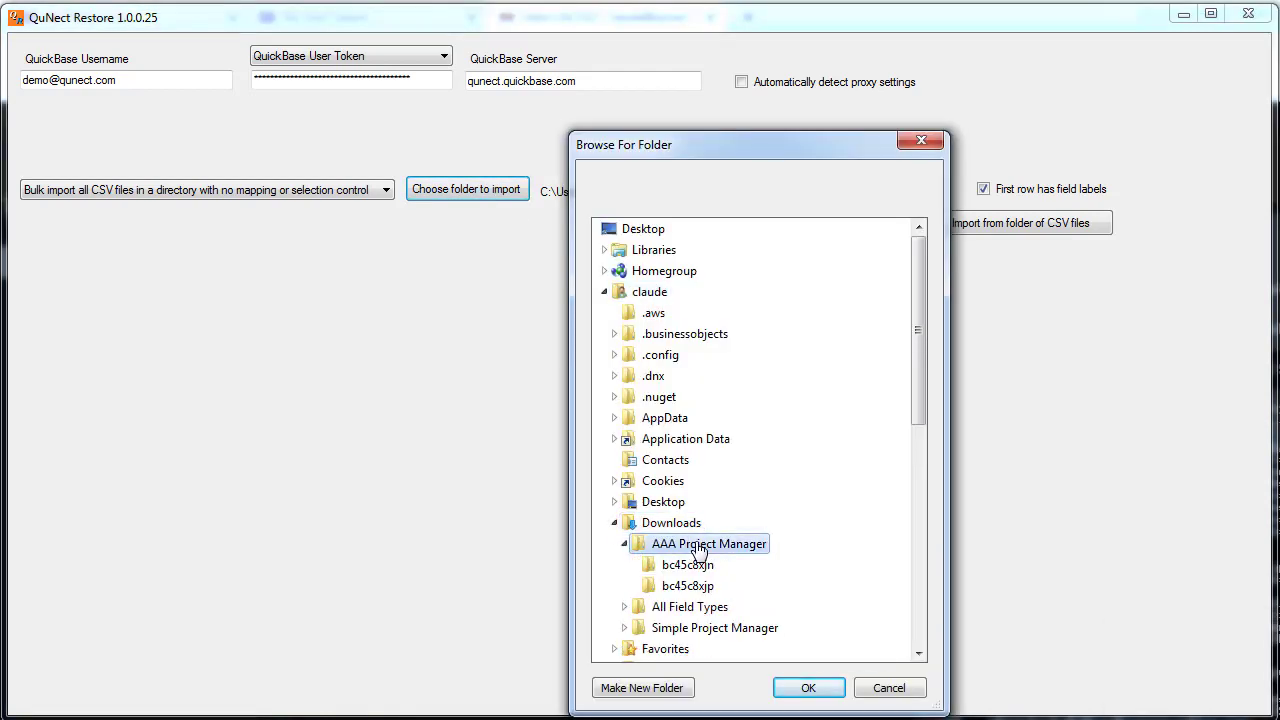
click(808, 688)
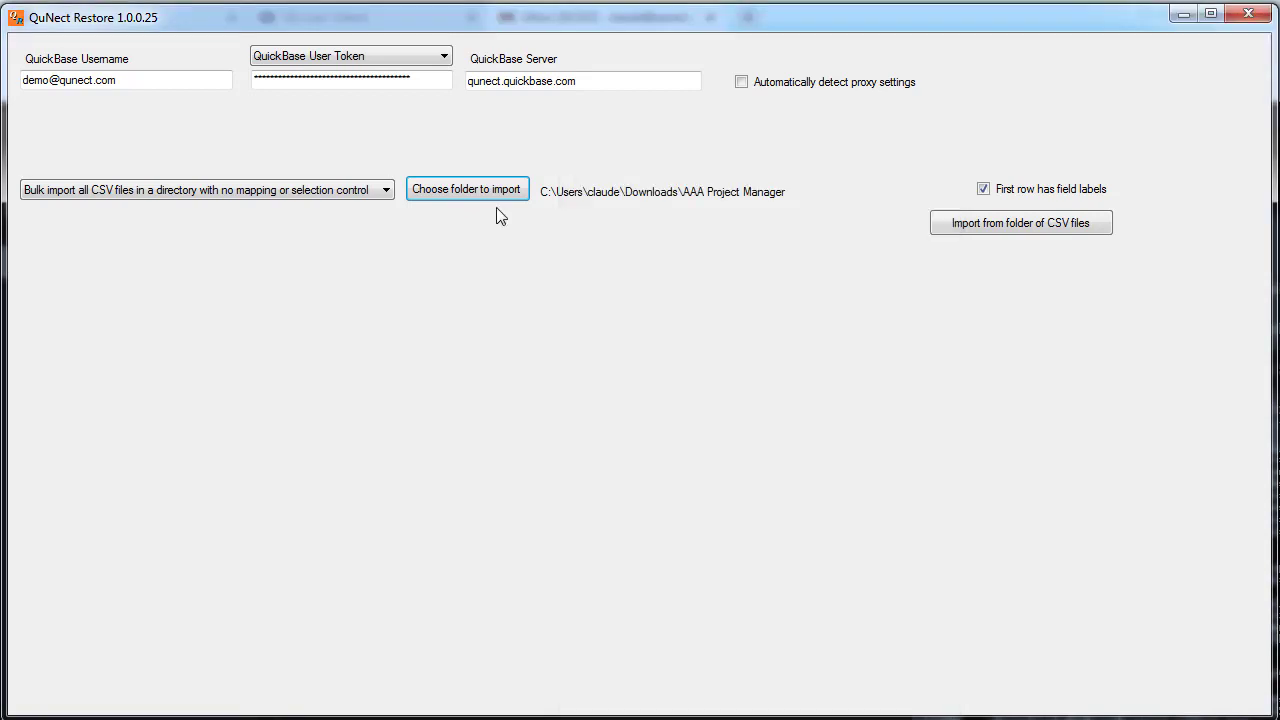
Import the AAA Project Manager folder's CSV files and acknowledge the 'Restored 6 tables.' message
click(1008, 226)
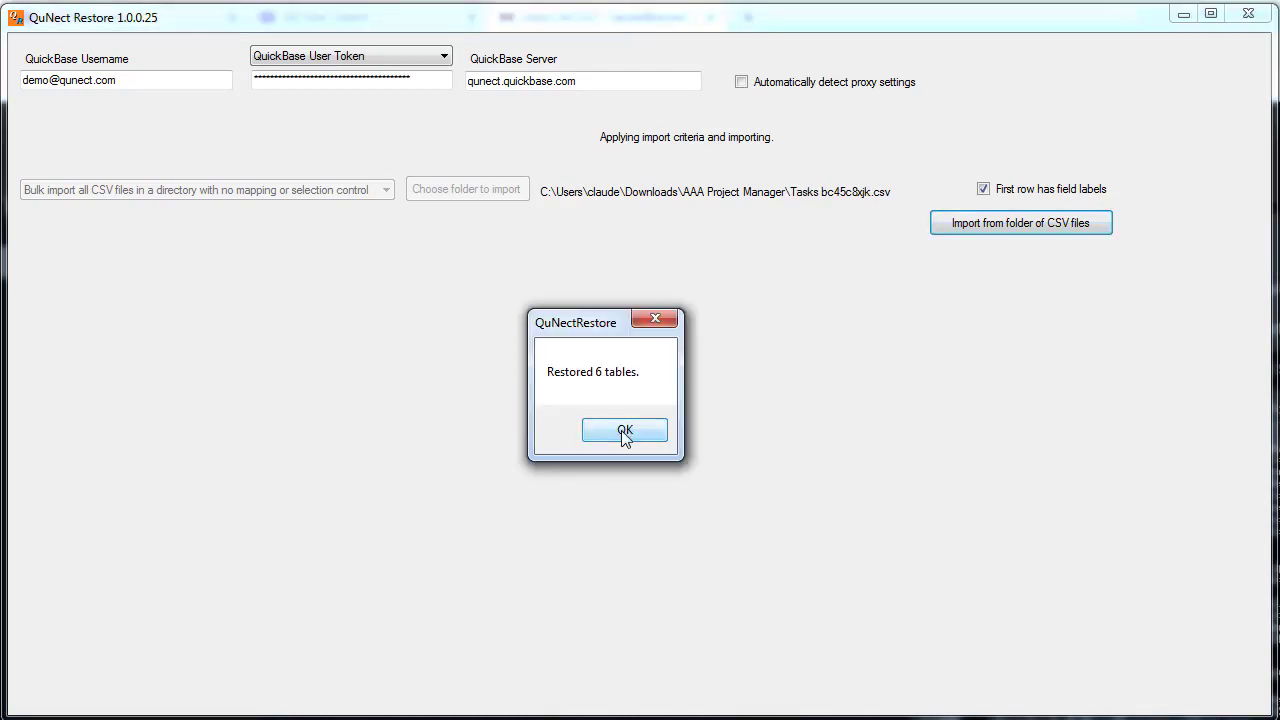
click(624, 431)
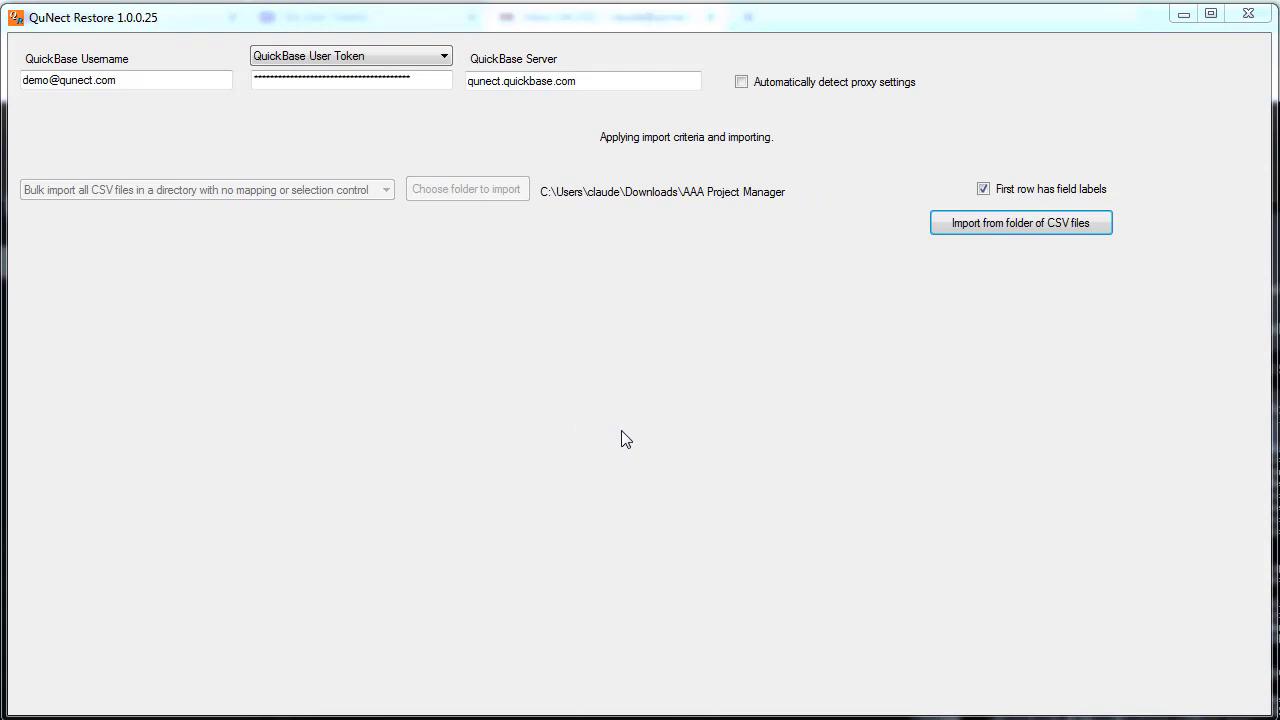